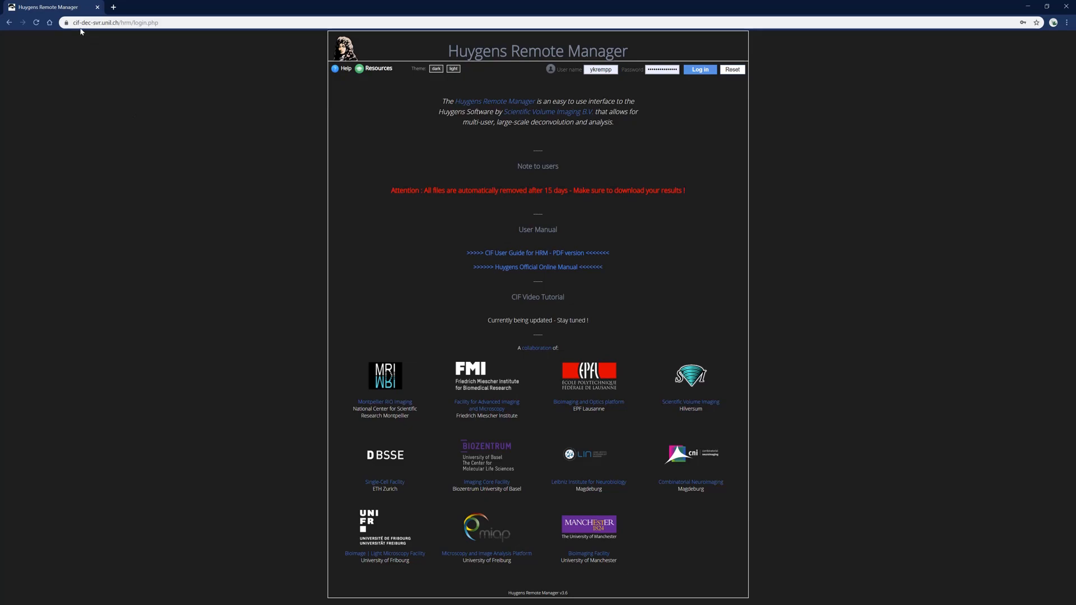
# Sign in to Huygens Remote Manager under a different user account with a re-entered password
pyautogui.moveTo(75, 23); pyautogui.dragTo(140, 23)
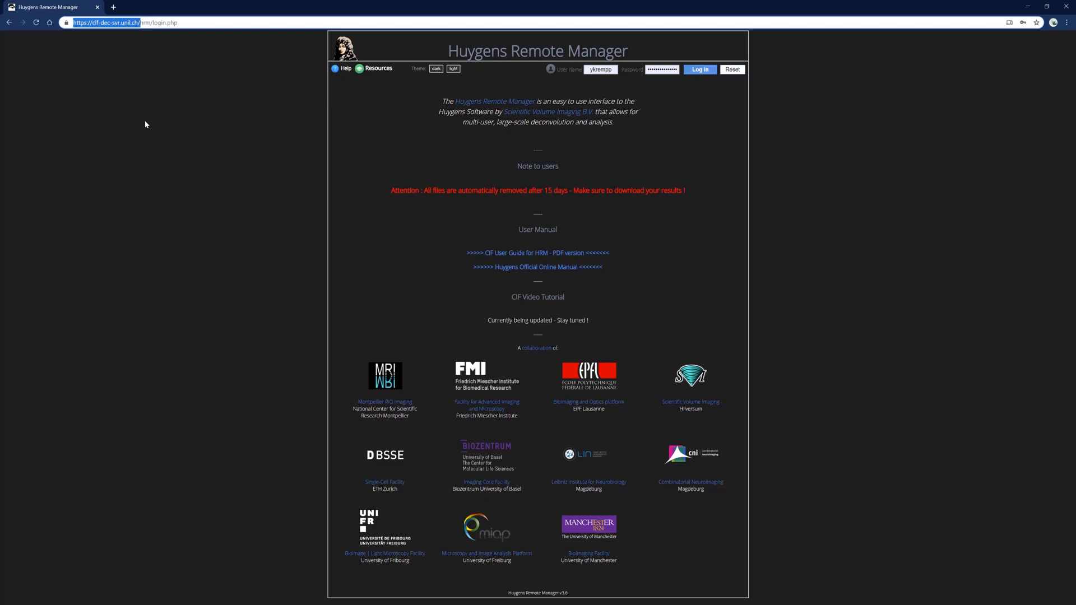
pyautogui.click(661, 140)
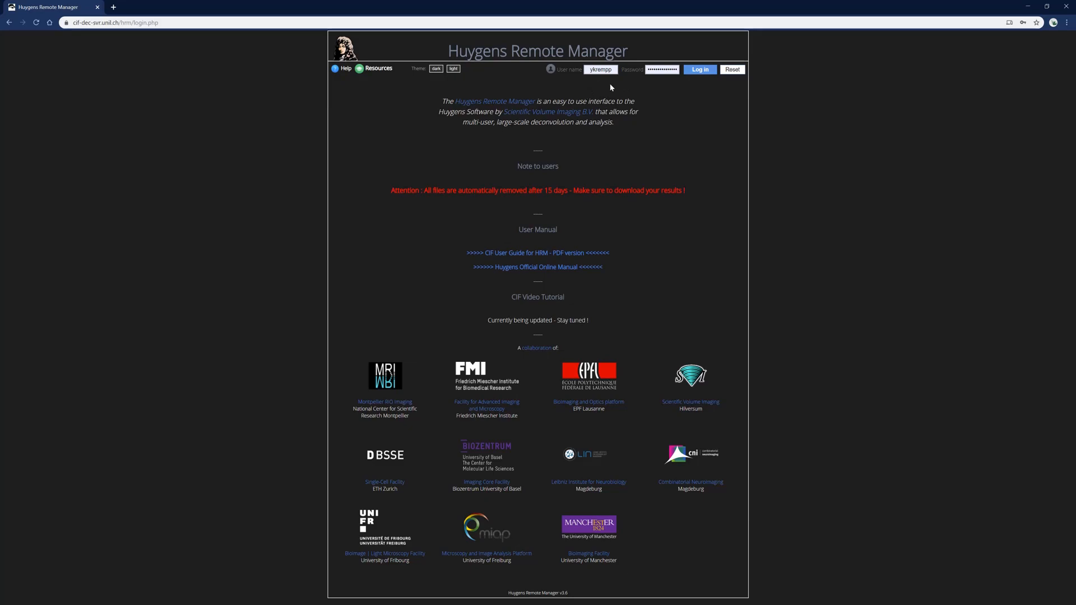
pyautogui.doubleClick(601, 69)
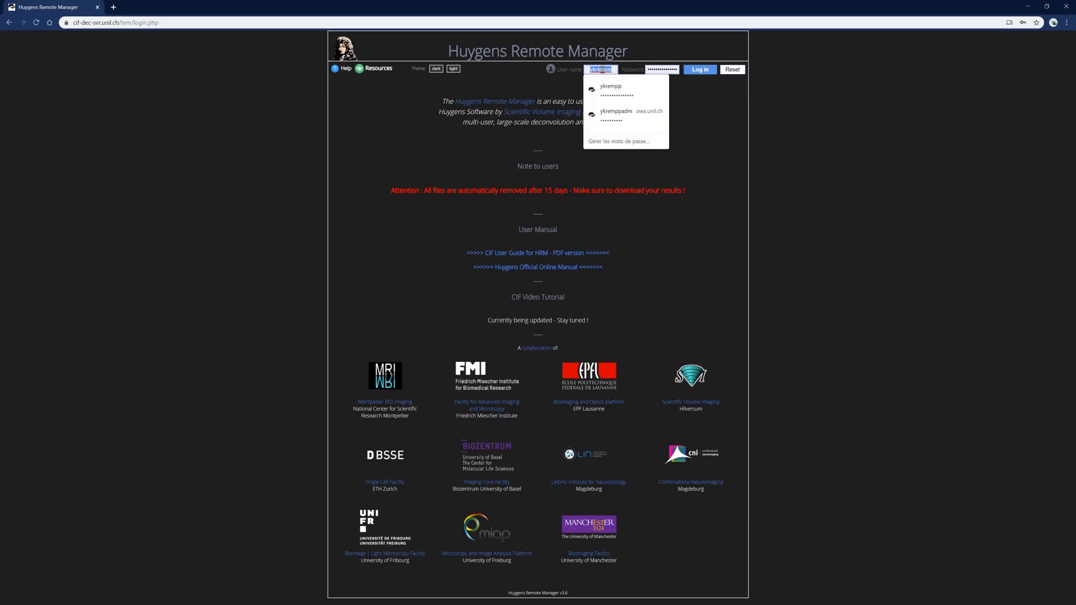
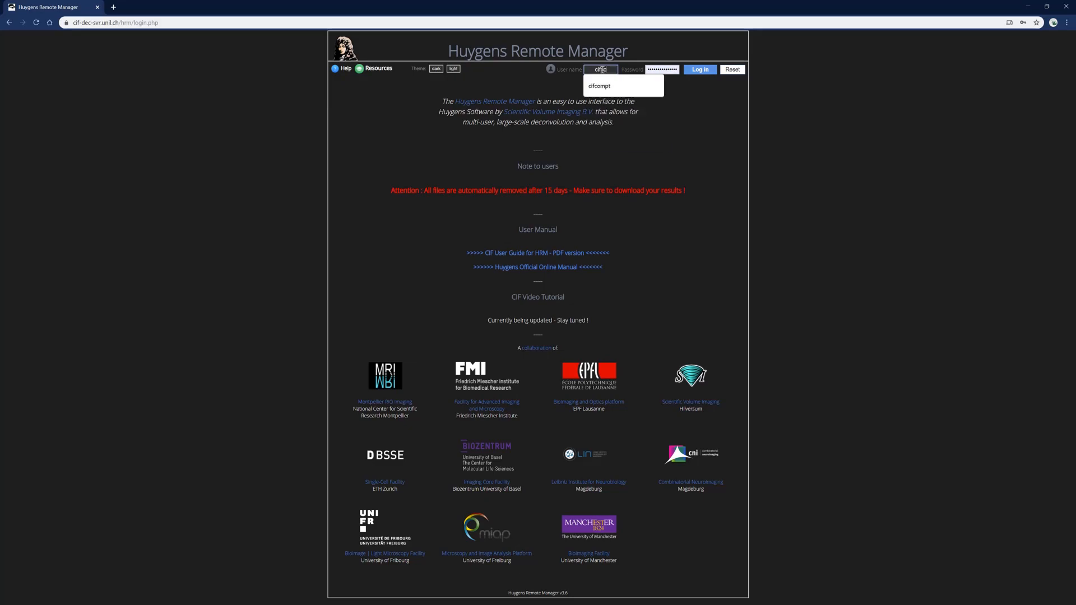
pyautogui.doubleClick(664, 69)
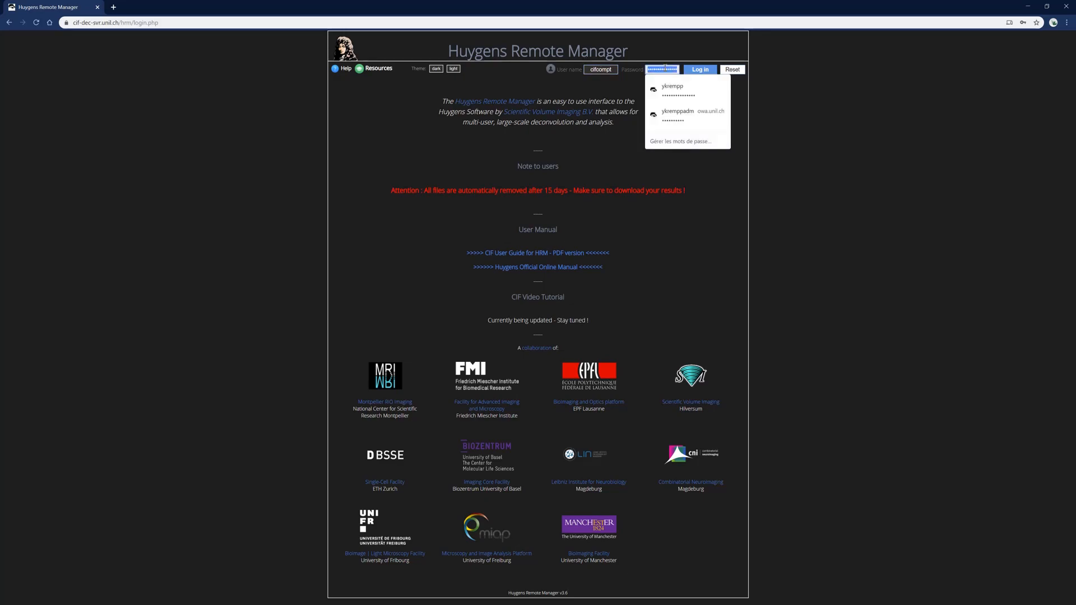
pyautogui.press('BackSpace')
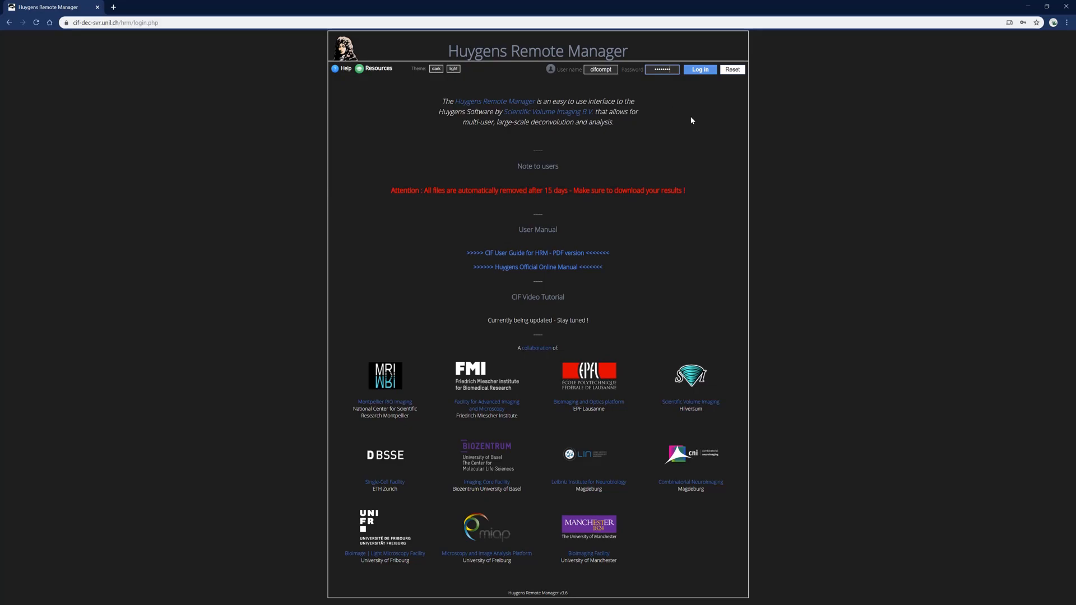
pyautogui.click(699, 73)
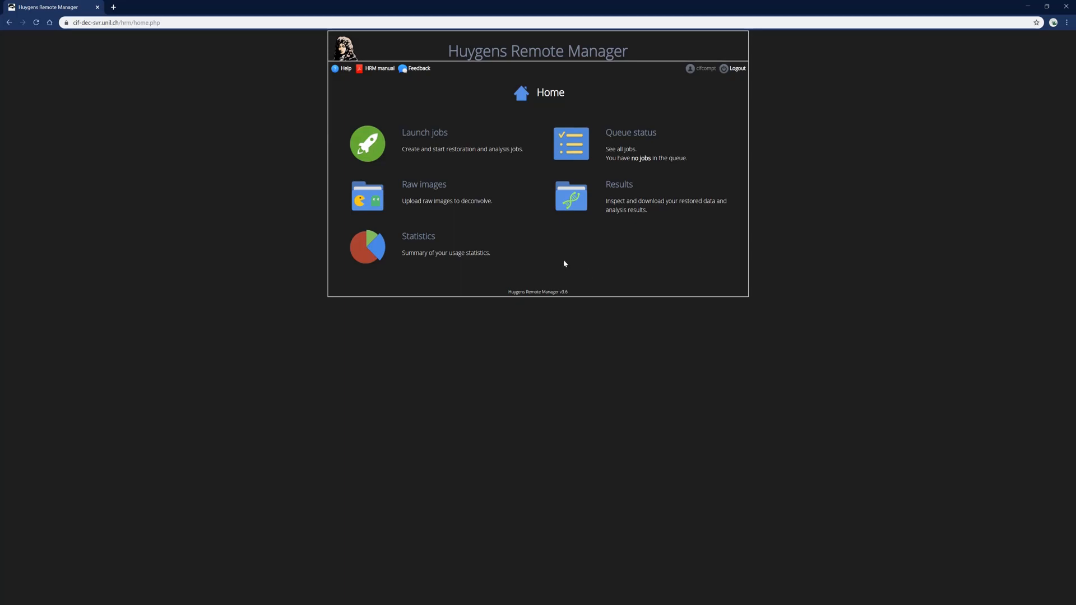
# Go to the Raw Images page and show the file upload panel
pyautogui.click(443, 200)
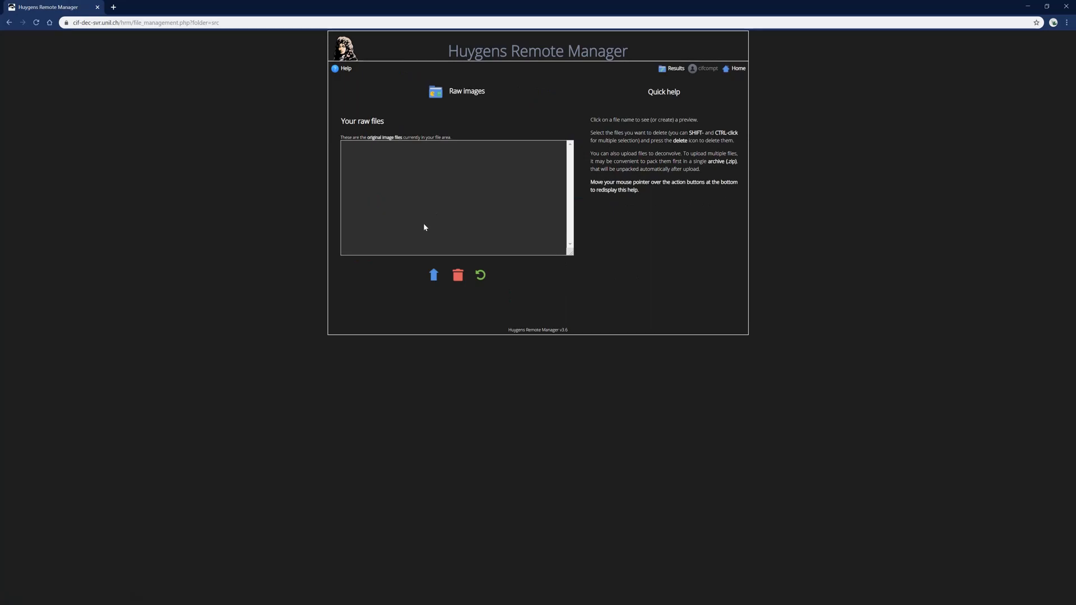
pyautogui.click(432, 280)
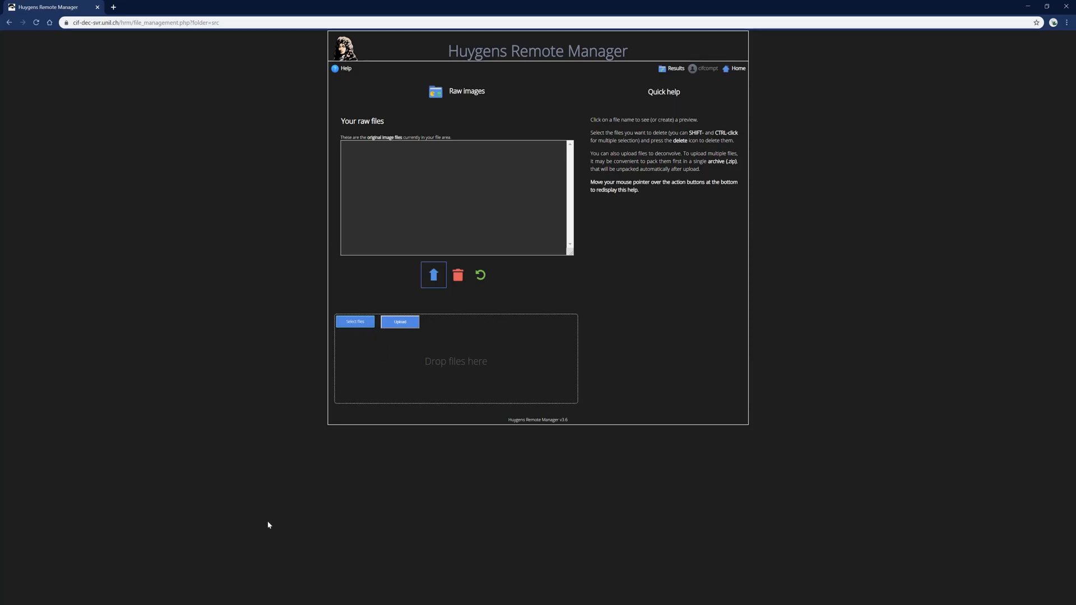
# Drag WF stack kidney 60x.nd2 from File Explorer into the browser's upload drop zone
pyautogui.click(129, 603)
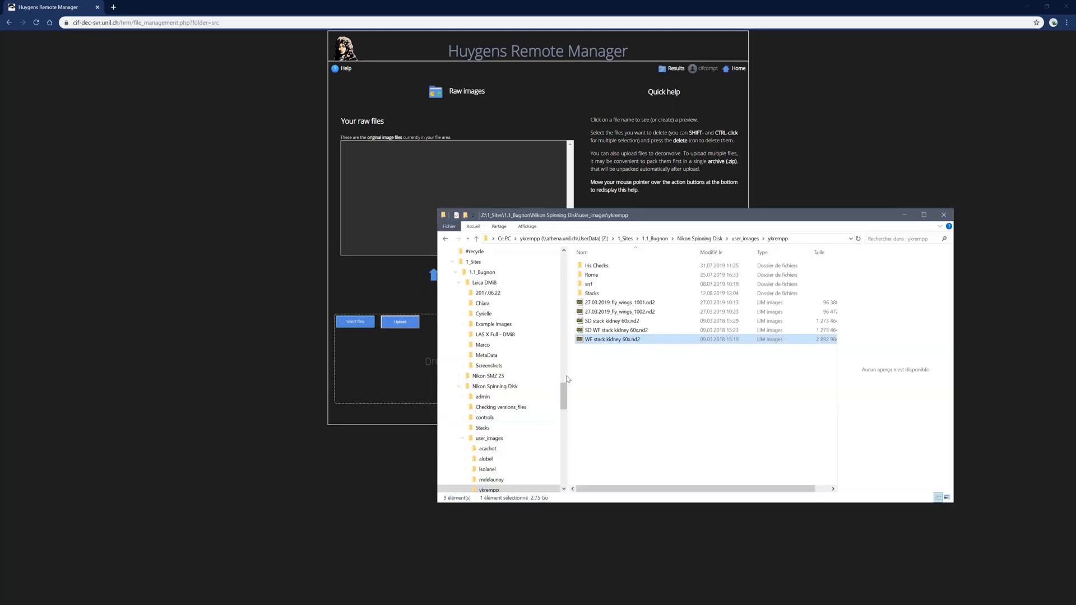
pyautogui.moveTo(680, 211); pyautogui.dragTo(722, 253)
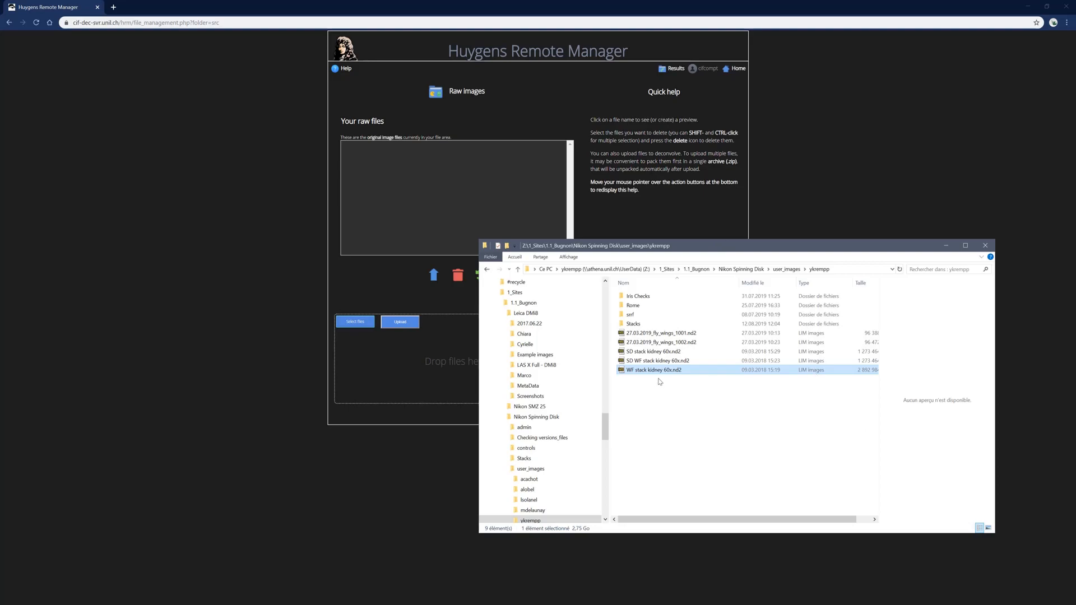
pyautogui.moveTo(703, 520); pyautogui.dragTo(719, 522)
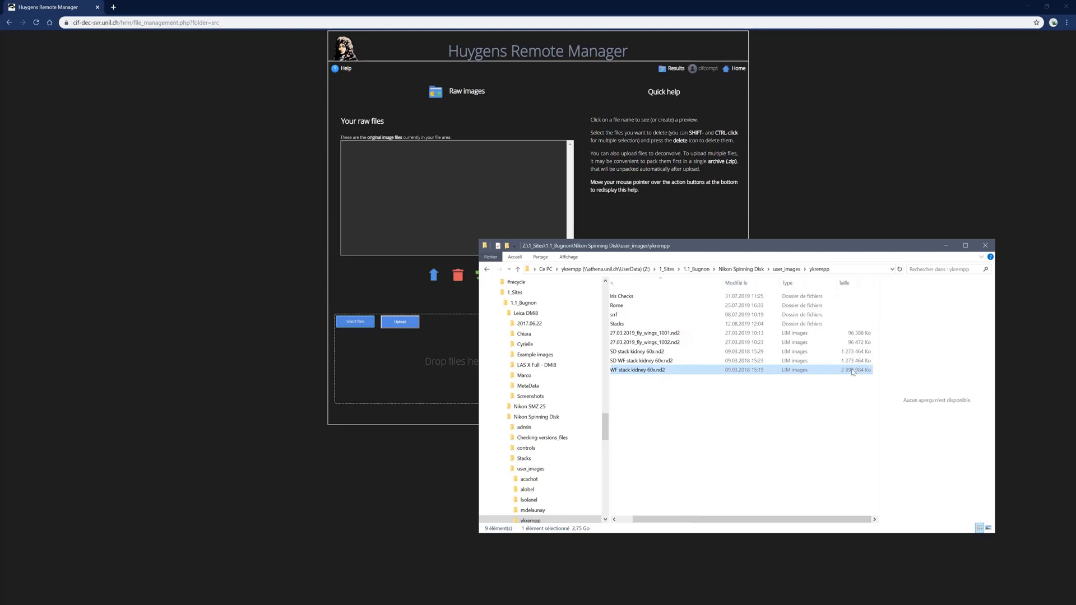
pyautogui.moveTo(730, 520); pyautogui.dragTo(715, 520)
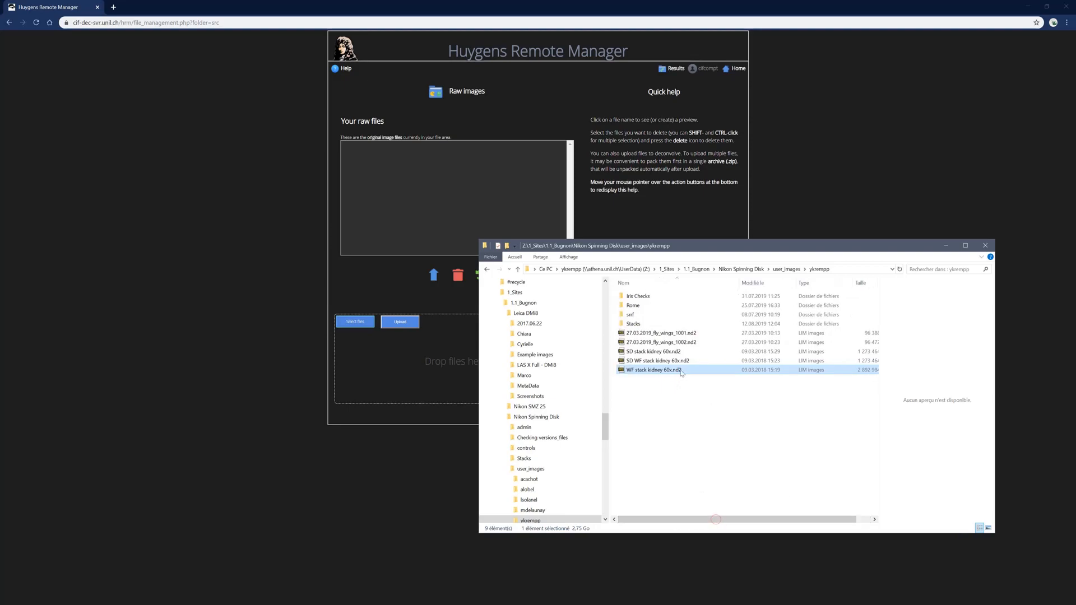
pyautogui.moveTo(665, 375); pyautogui.dragTo(440, 375)
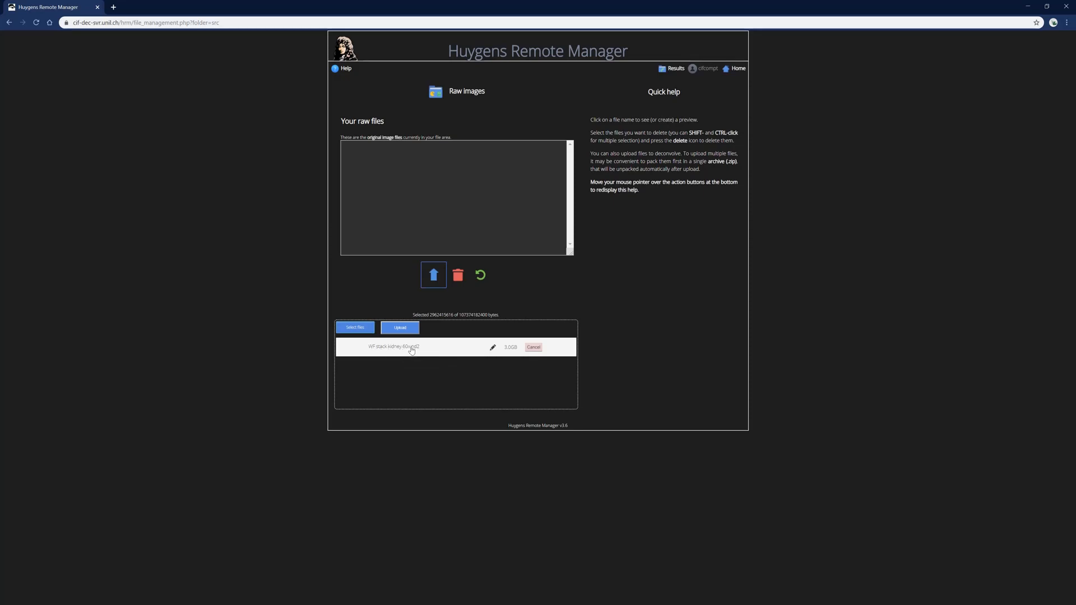
# Rename the queued file to widefield-stack.nd2 and upload it to the server
pyautogui.click(493, 348)
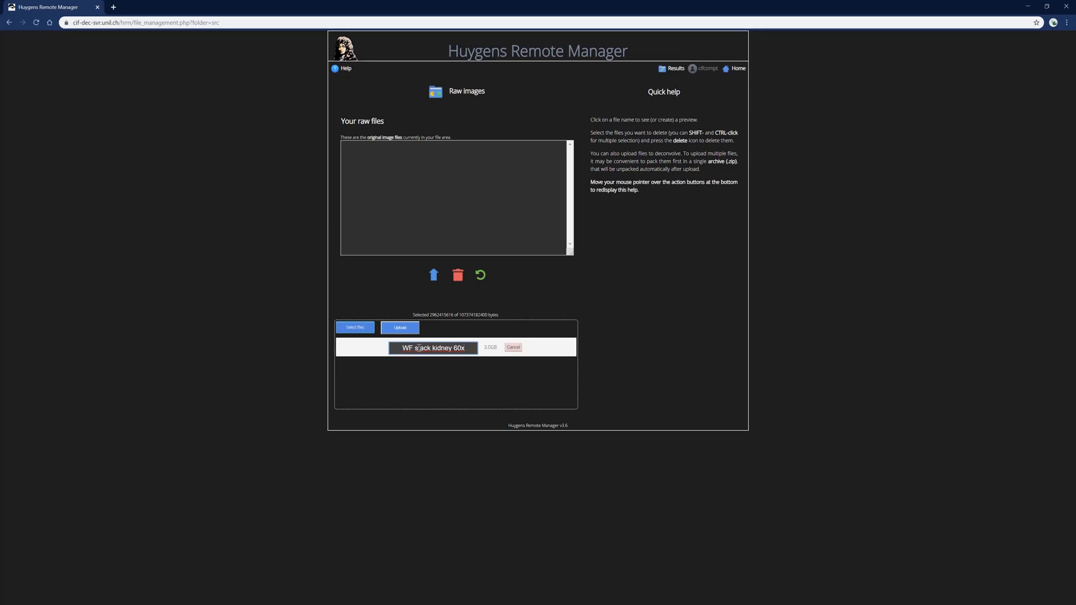
pyautogui.moveTo(473, 349); pyautogui.dragTo(401, 348)
pyautogui.write('widefield-stack')
pyautogui.press('Return')
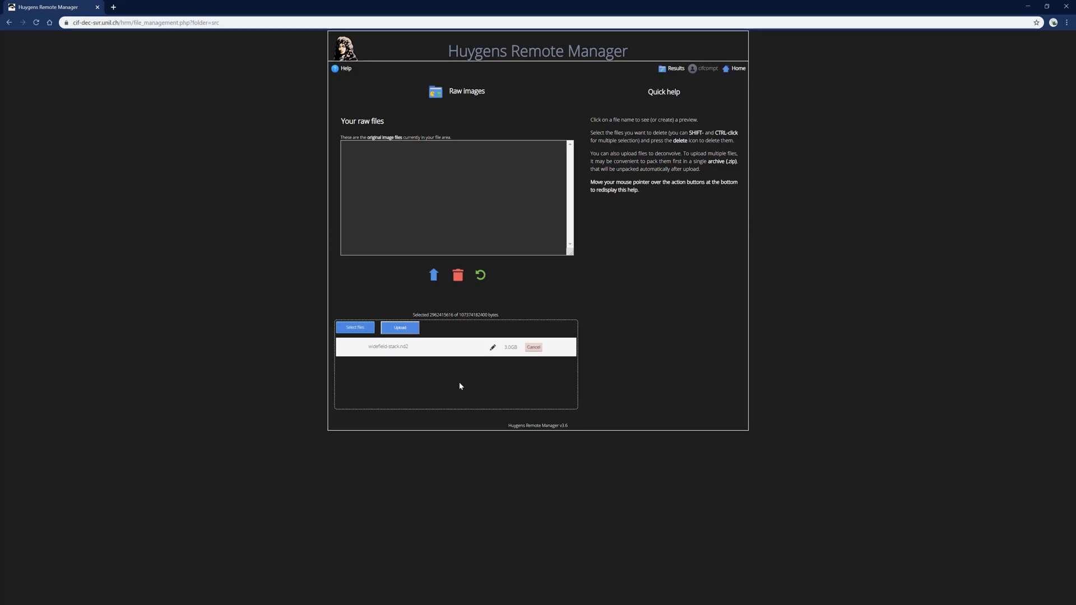
pyautogui.click(405, 330)
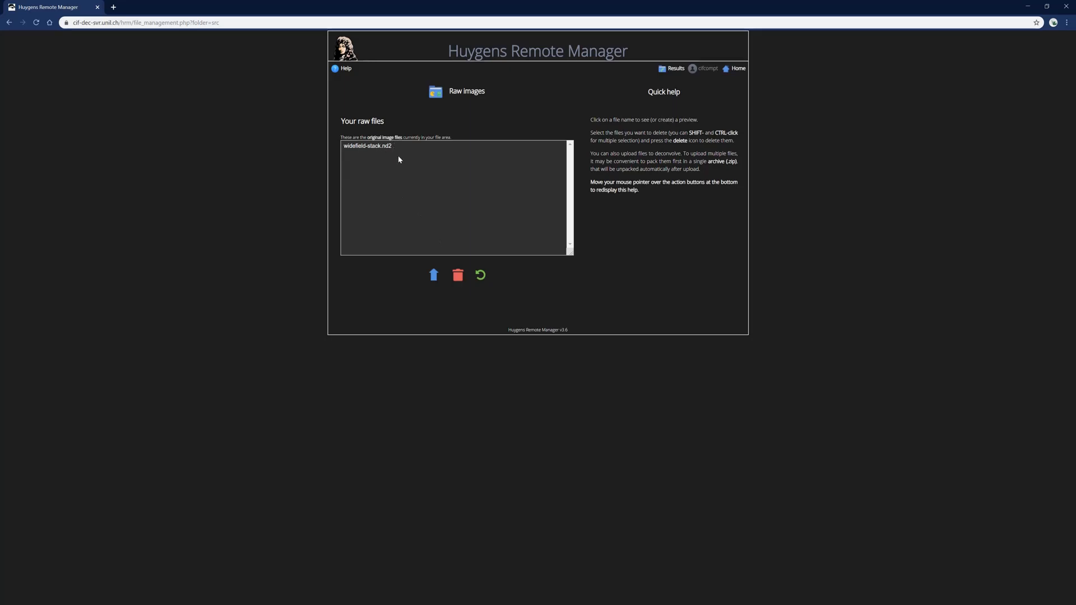
# Generate a preview of widefield-stack.nd2, then return to the Home page
pyautogui.click(375, 150)
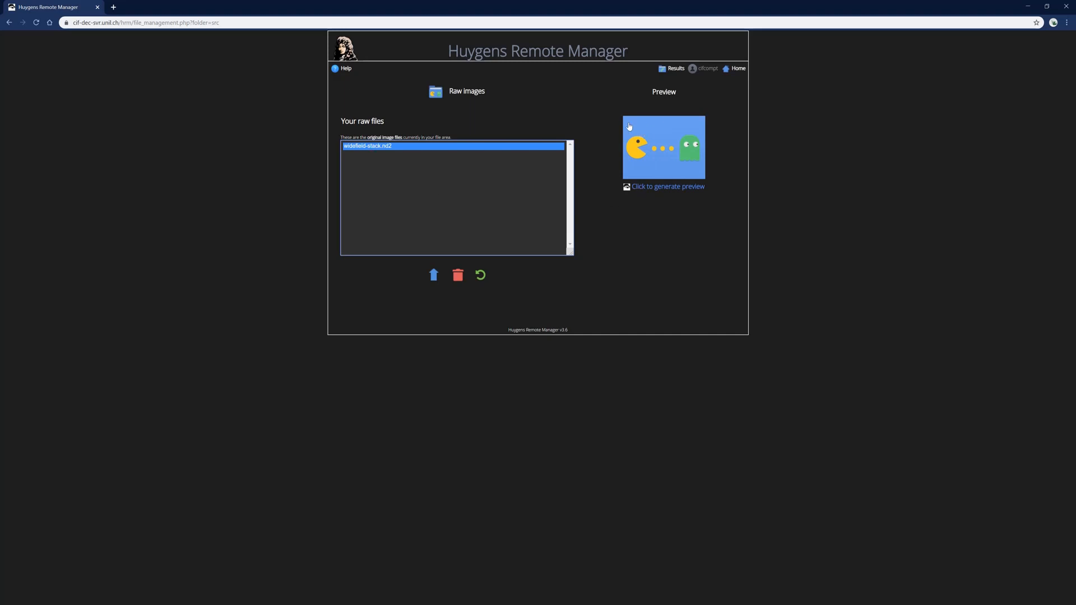
pyautogui.click(664, 159)
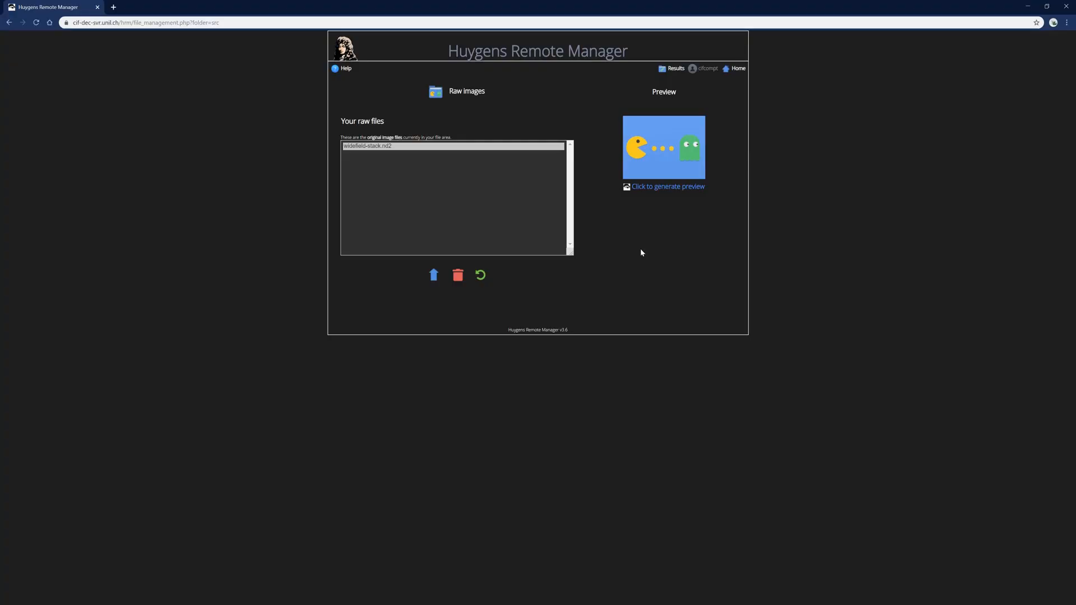
pyautogui.click(737, 69)
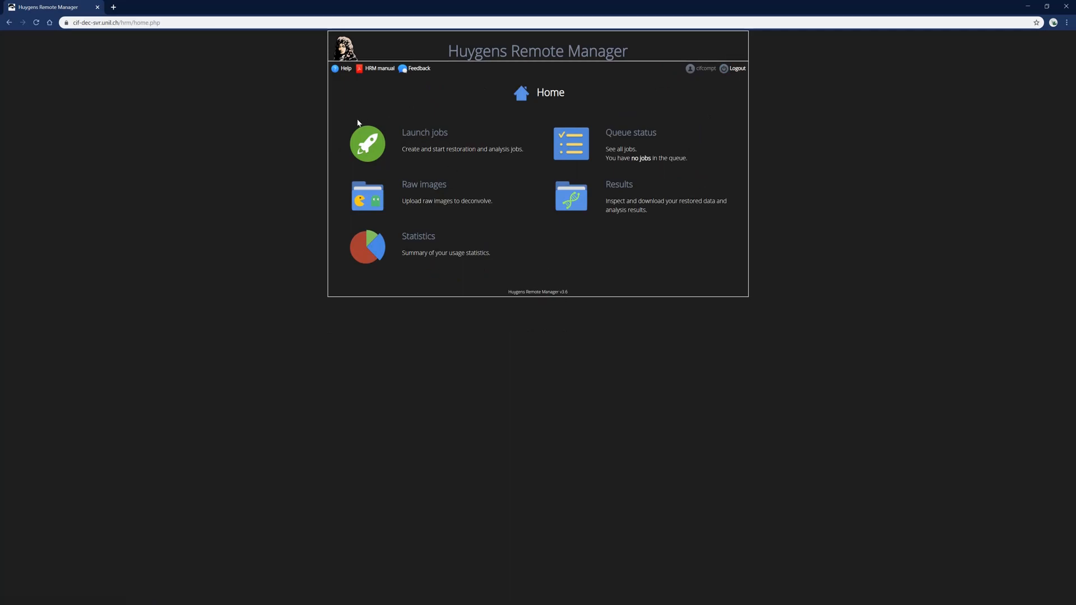
# Start a new job, filter by Nikon NIS-Elements (*.nd2) format and pick widefield-stack.nd2
pyautogui.click(367, 149)
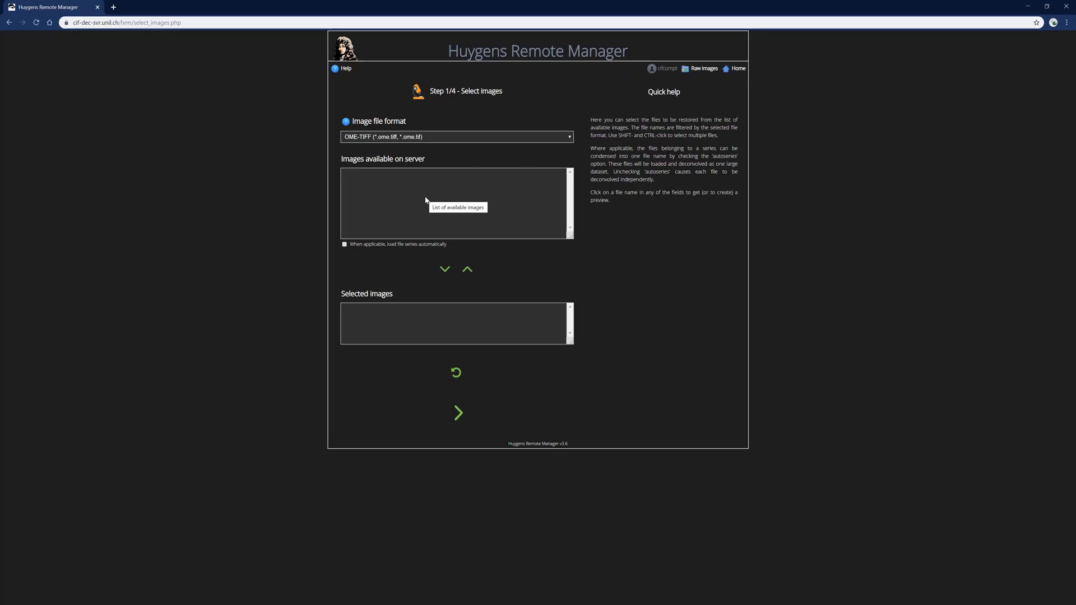
pyautogui.click(481, 141)
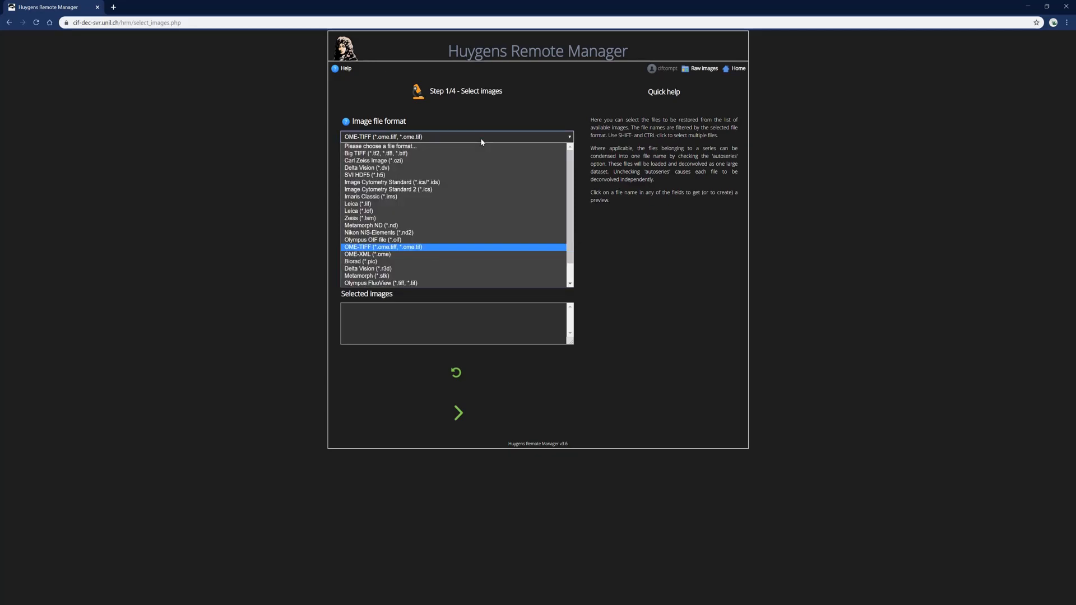
pyautogui.click(413, 233)
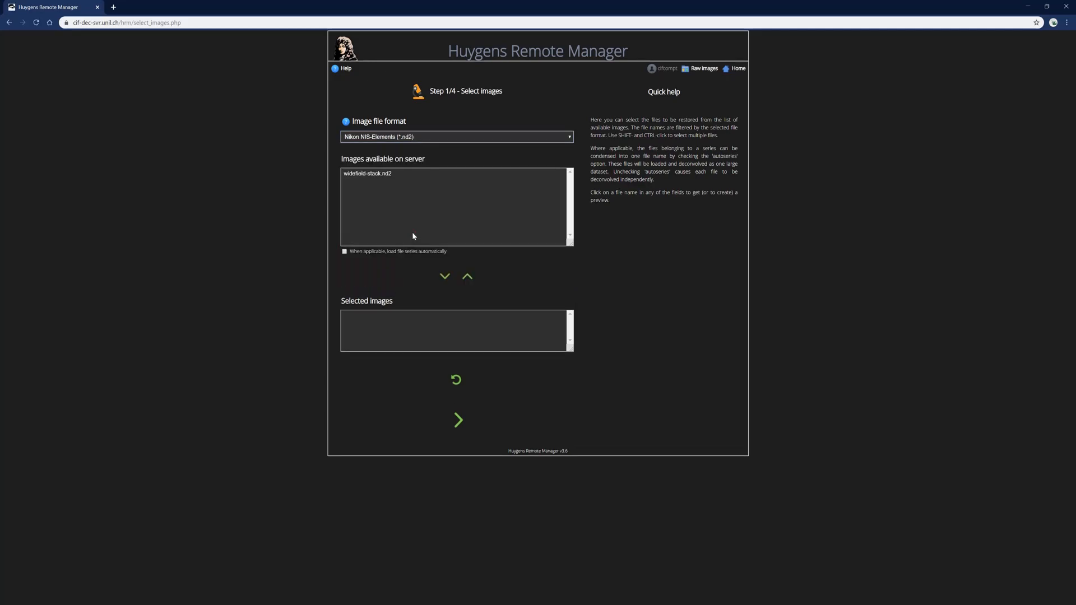
pyautogui.click(380, 175)
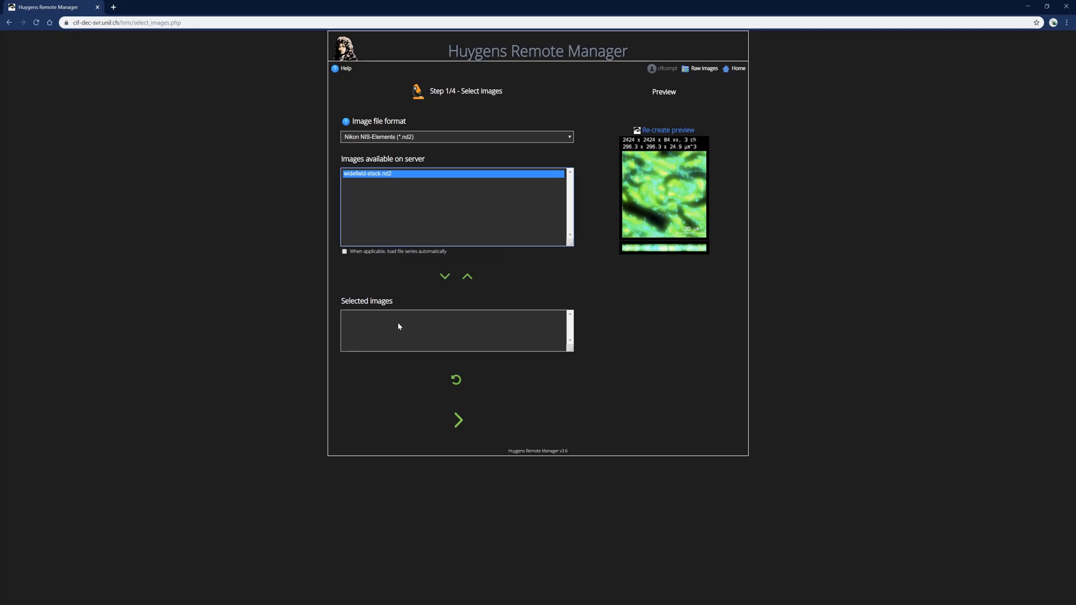
# Add widefield-stack.nd2 to the job and create a new image template from that file
pyautogui.click(444, 279)
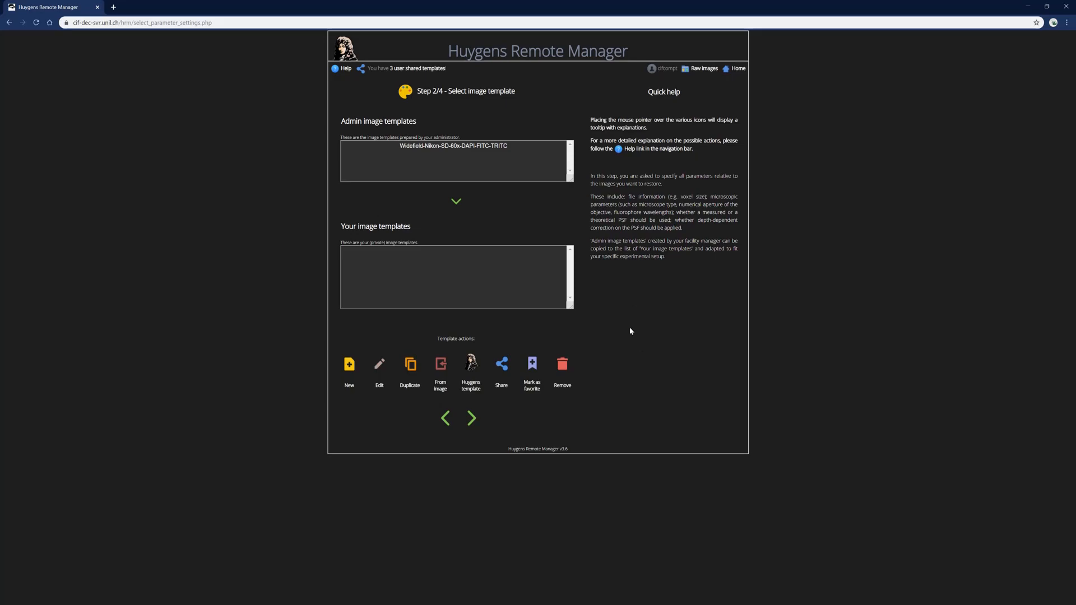
pyautogui.click(443, 367)
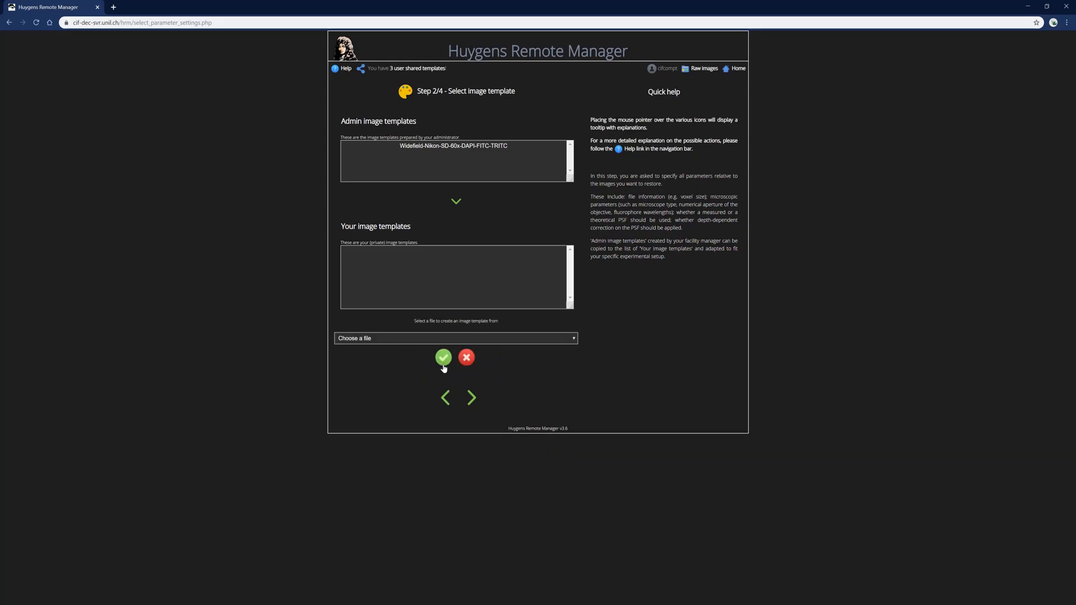
pyautogui.click(462, 340)
pyautogui.click(418, 355)
pyautogui.click(444, 359)
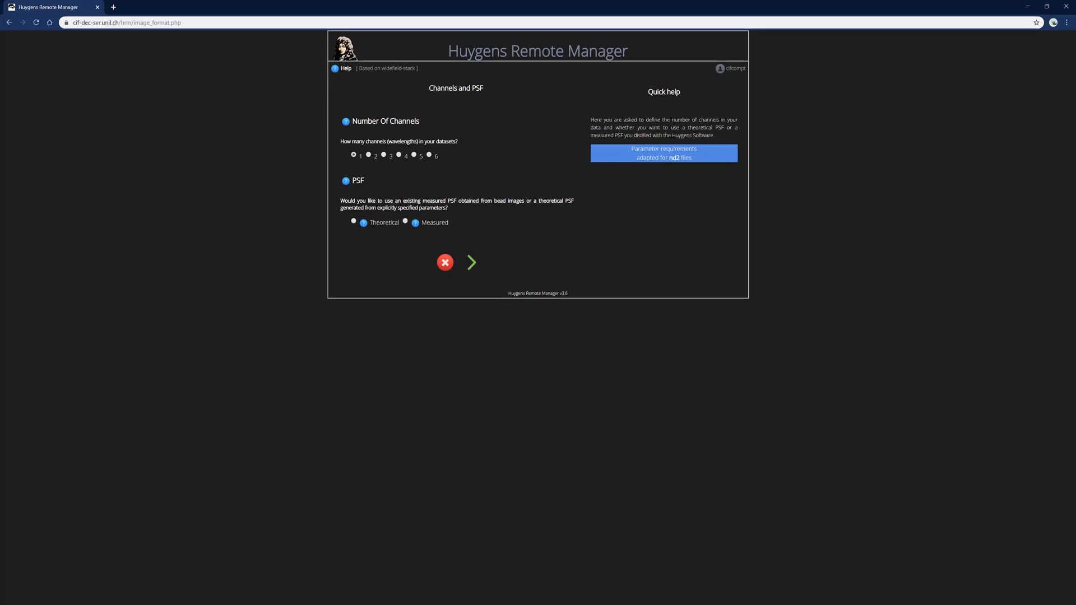
pyautogui.click(723, 594)
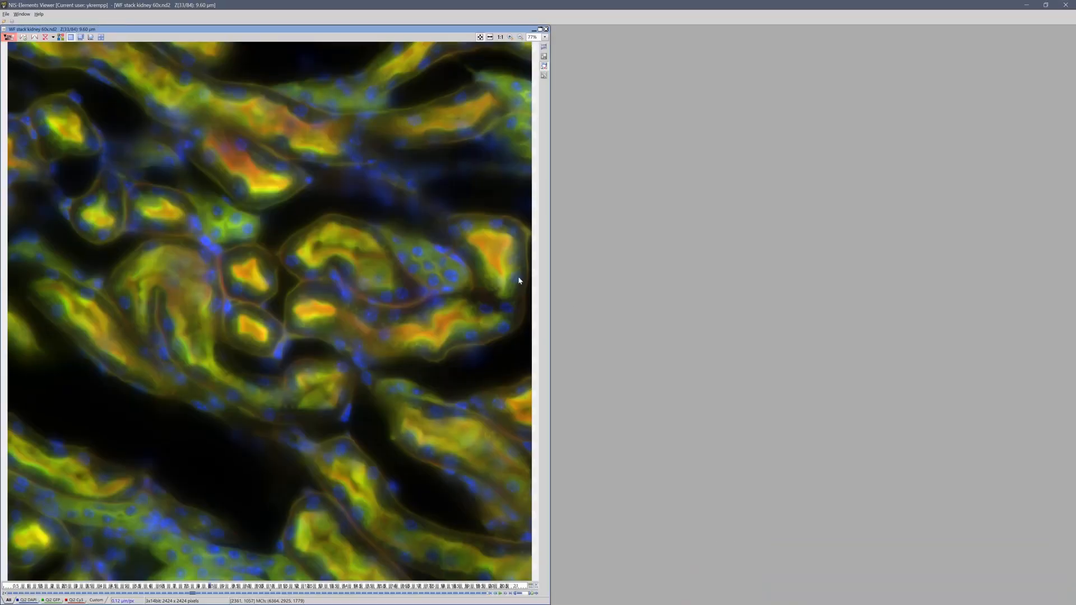
# Step the kidney stack to Z plane 37 of 84 and open its Image Properties
pyautogui.click(76, 588)
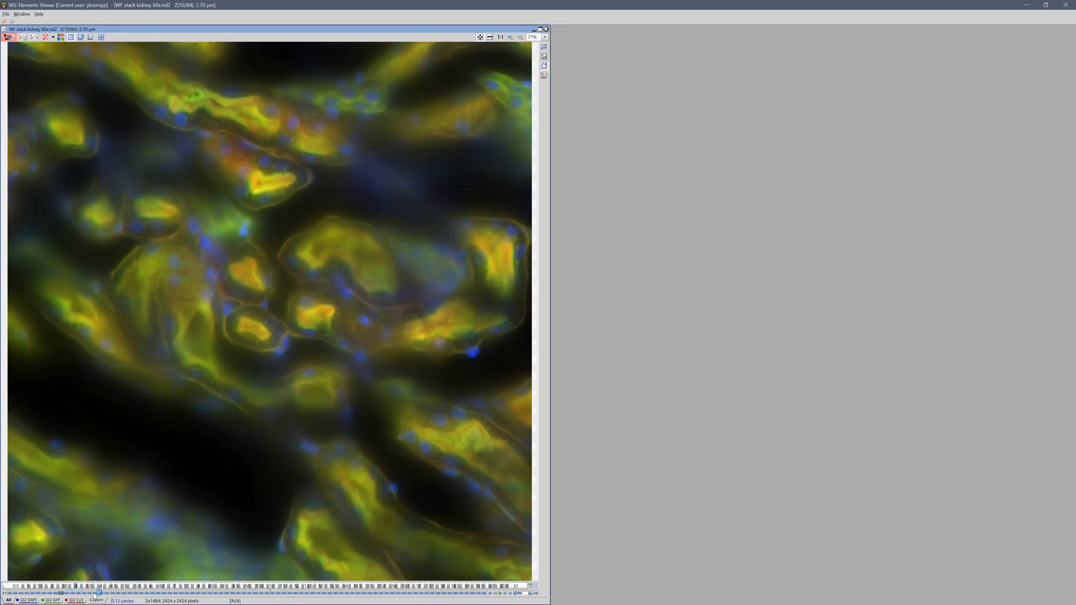
pyautogui.click(193, 593)
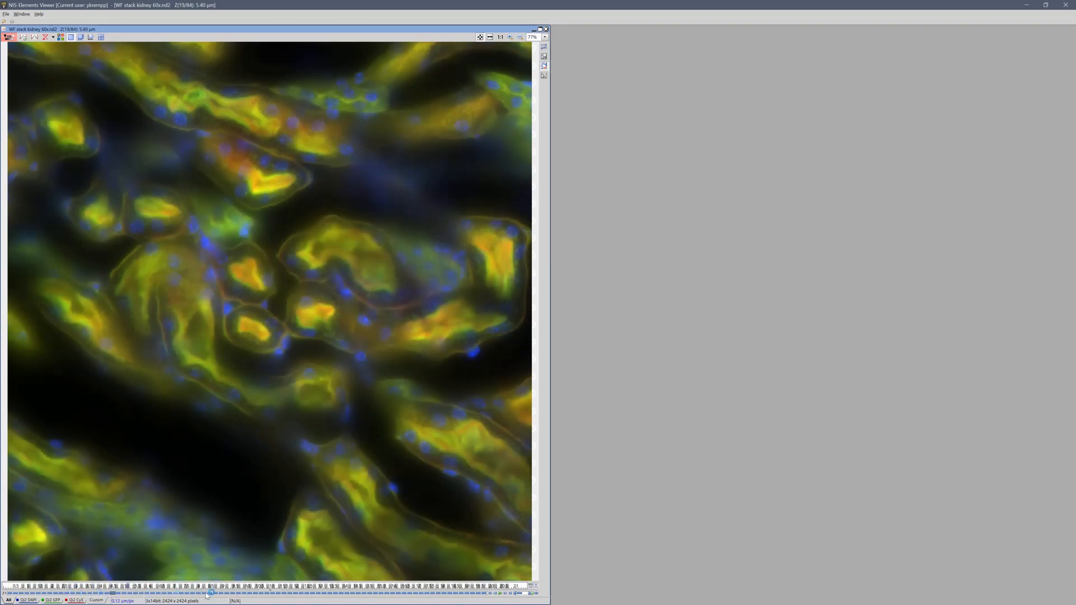
pyautogui.click(217, 593)
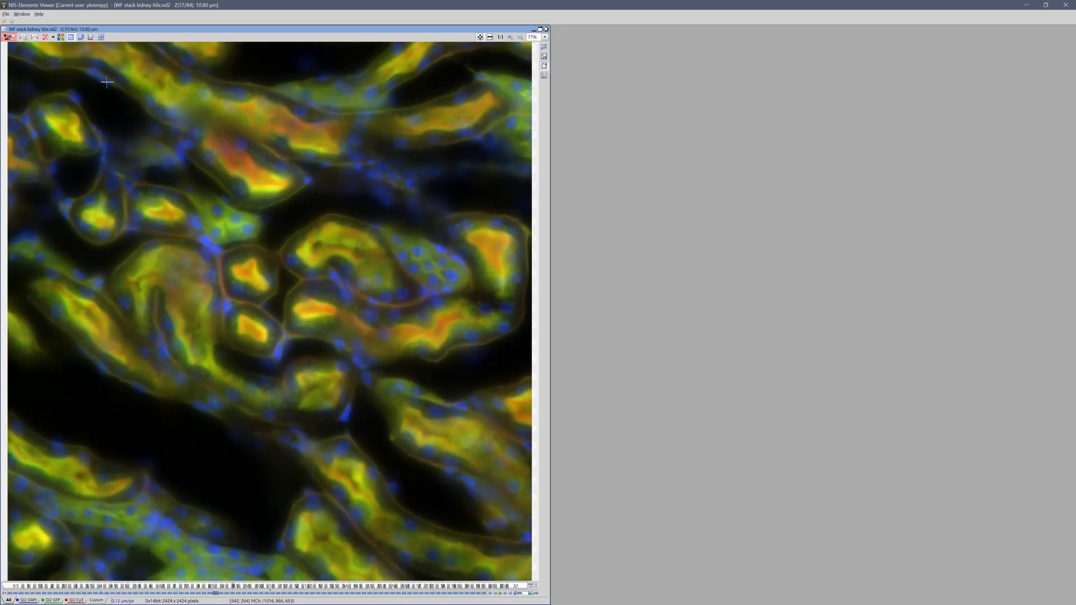
pyautogui.click(5, 14)
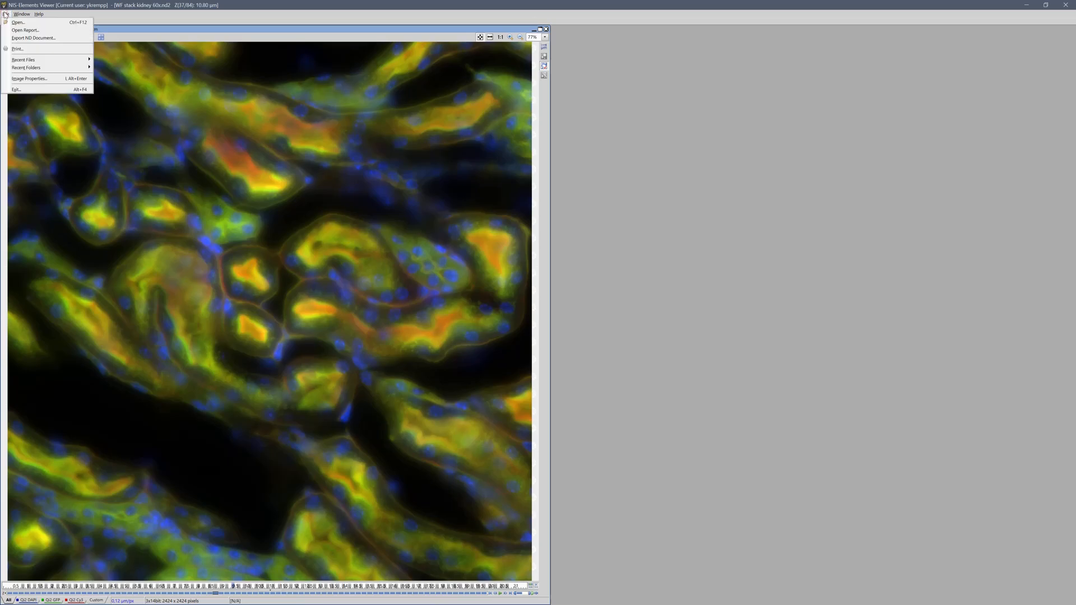
pyautogui.click(32, 79)
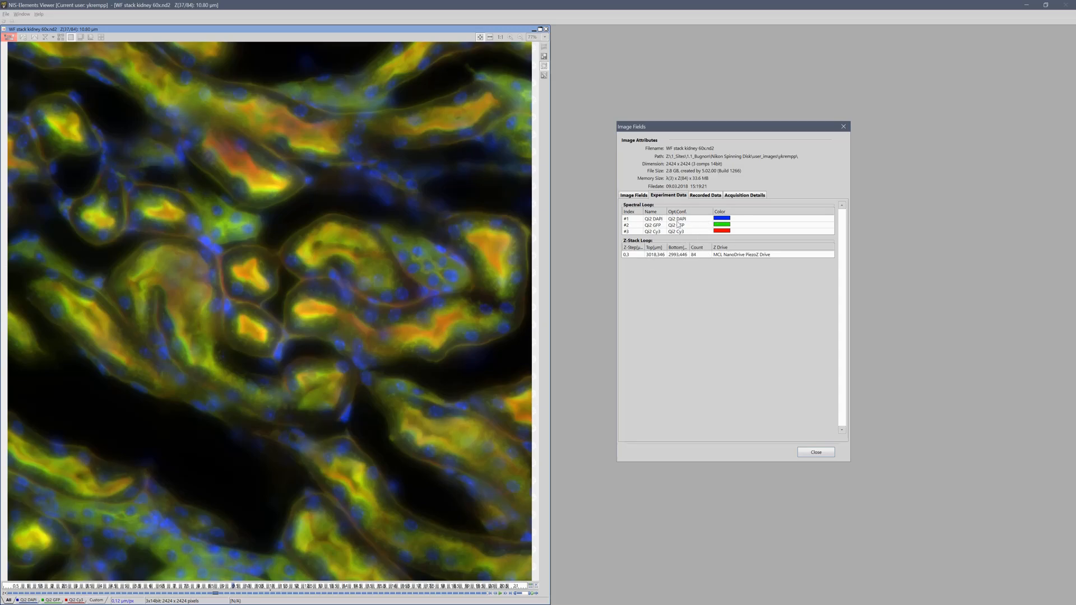
# Review the stack's metadata tabs: three channels, NA 1.40, refractive index 1.51
pyautogui.click(636, 198)
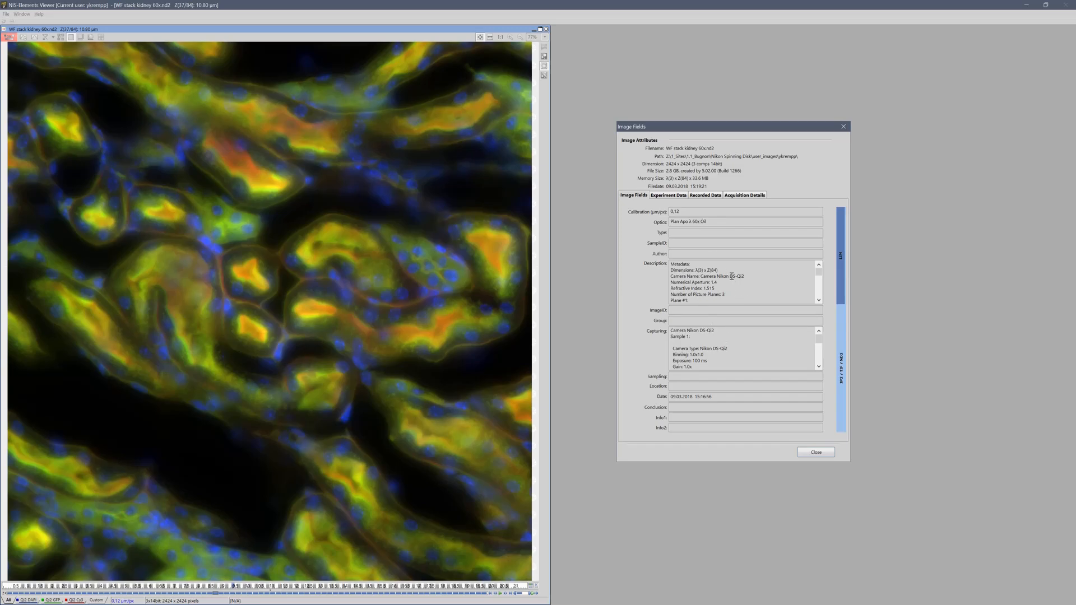
pyautogui.scroll(-5, 731, 277)
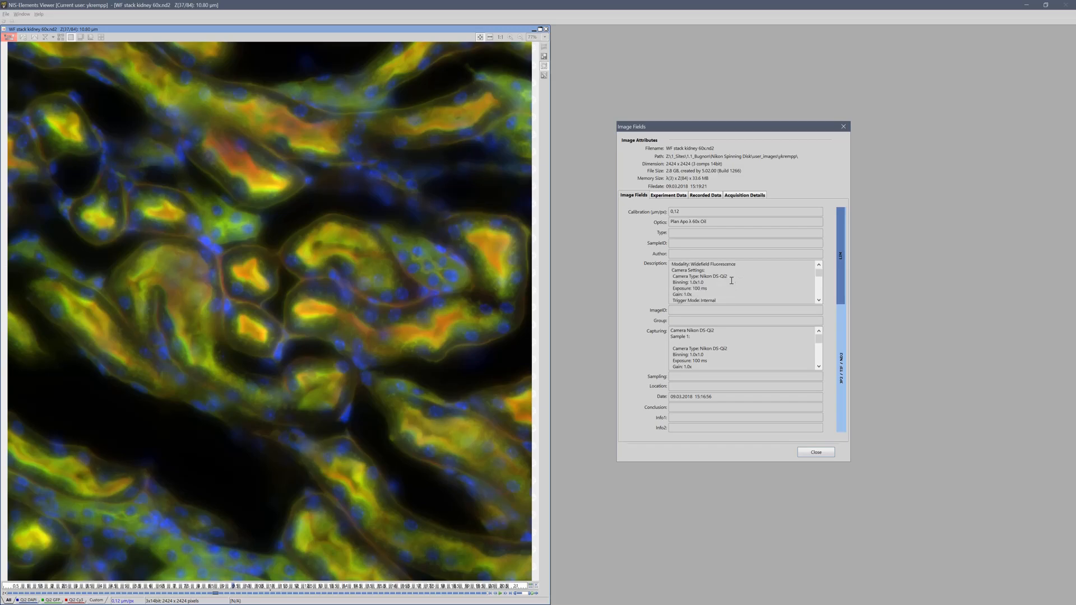
pyautogui.scroll(-2, 727, 302)
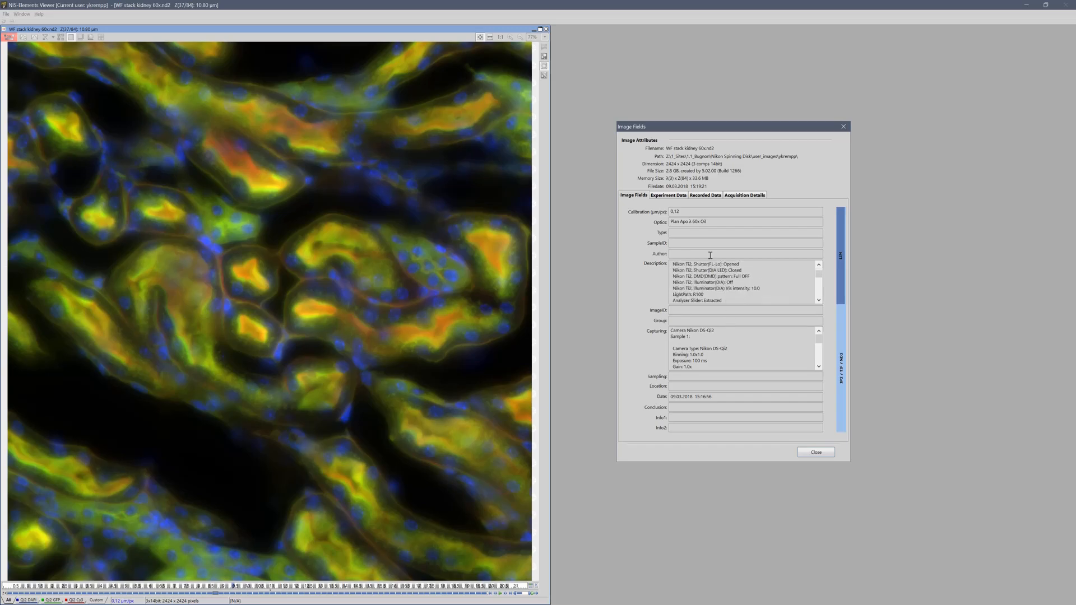
pyautogui.click(671, 196)
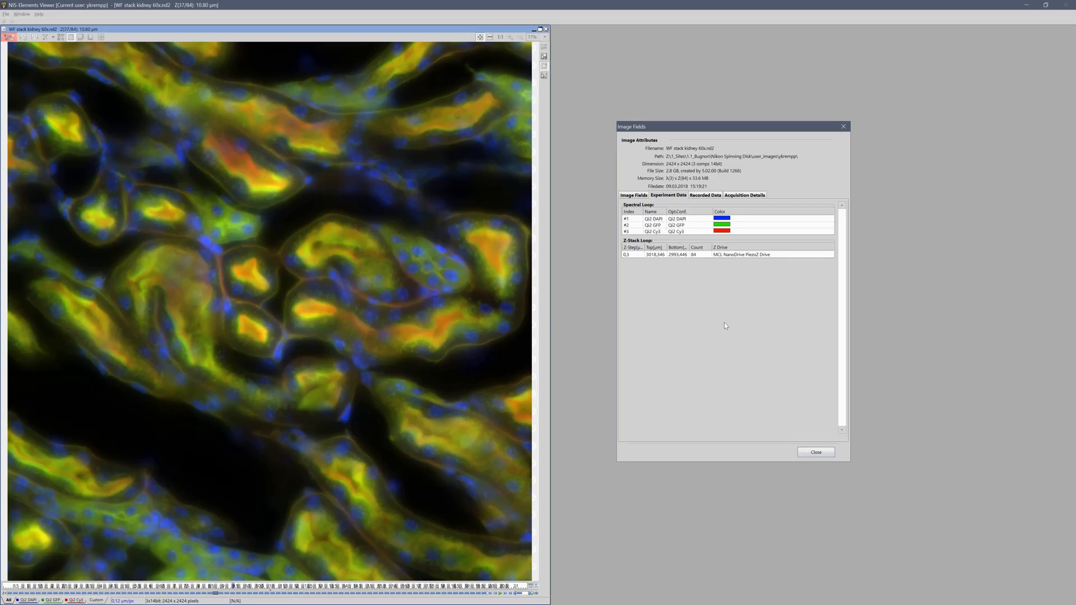
pyautogui.click(746, 196)
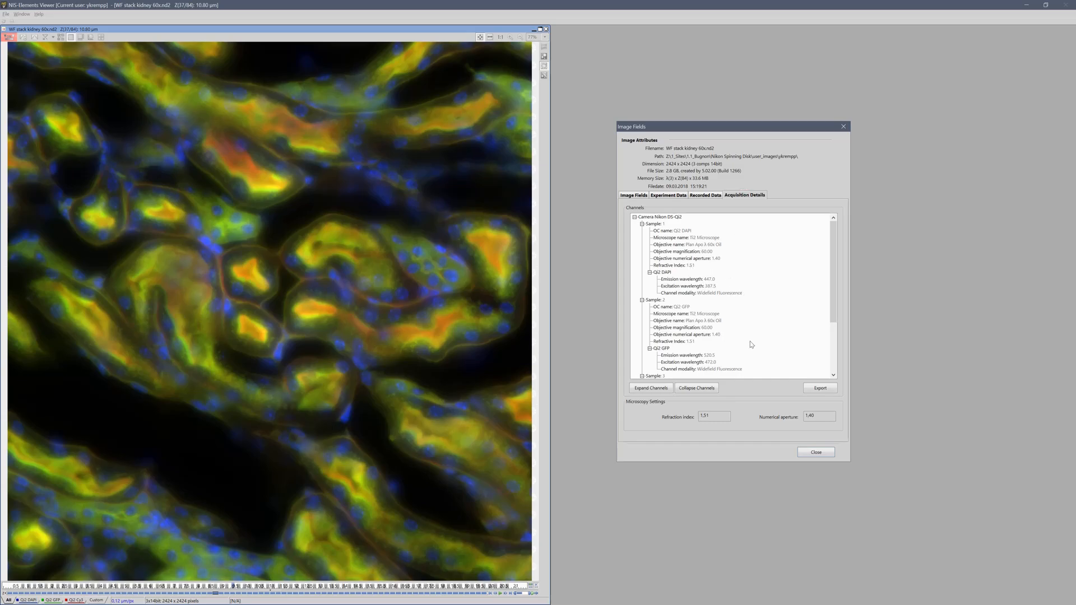
pyautogui.scroll(-3, 731, 315)
pyautogui.scroll(3, 730, 317)
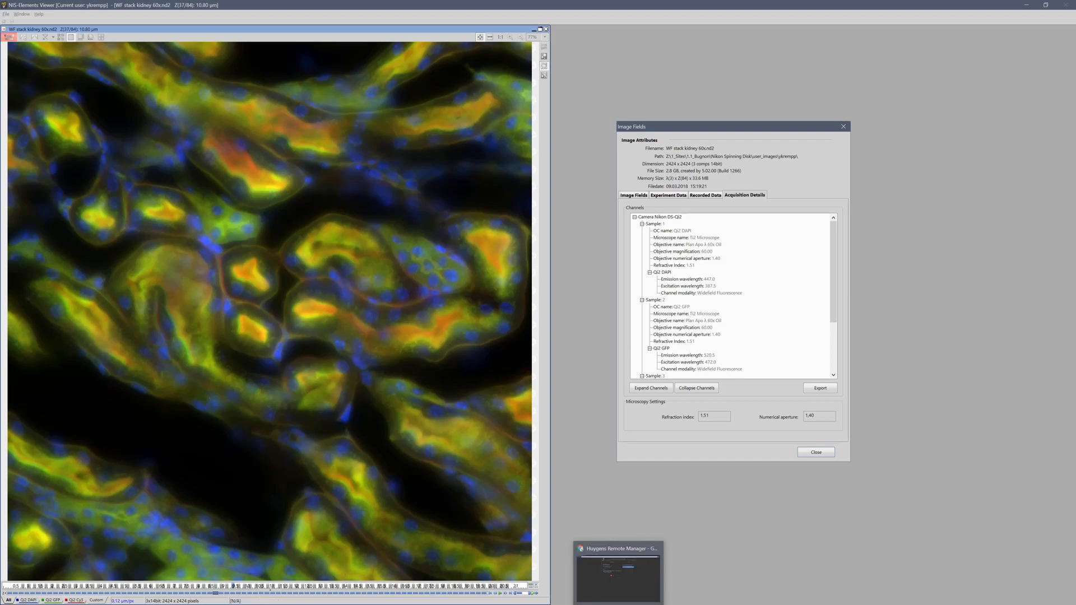
pyautogui.click(622, 599)
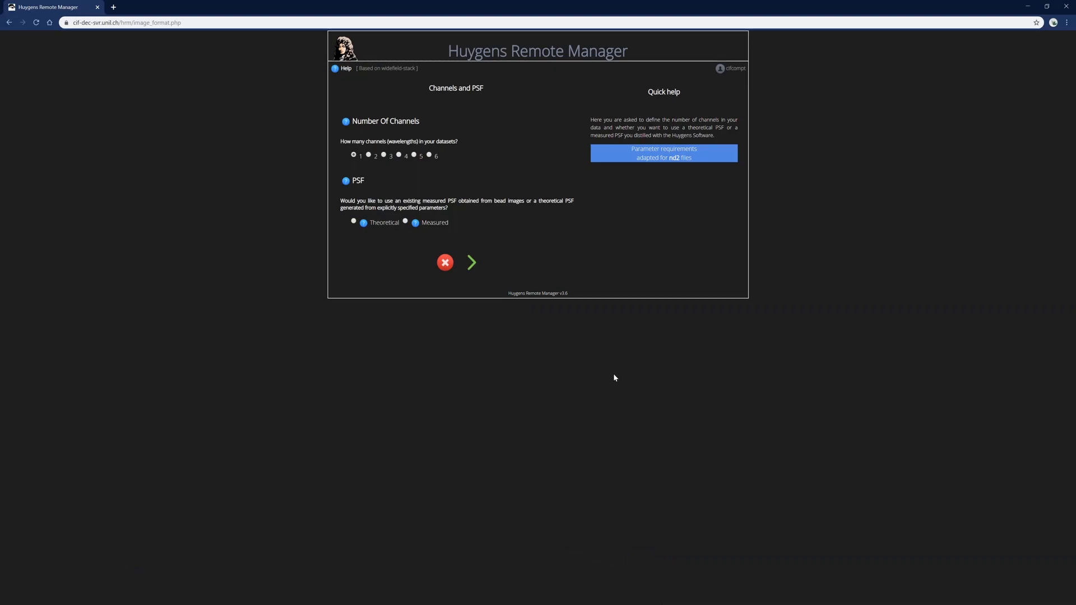
# Set the template to 3 channels with a theoretical PSF and continue to Optical Parameters
pyautogui.click(383, 155)
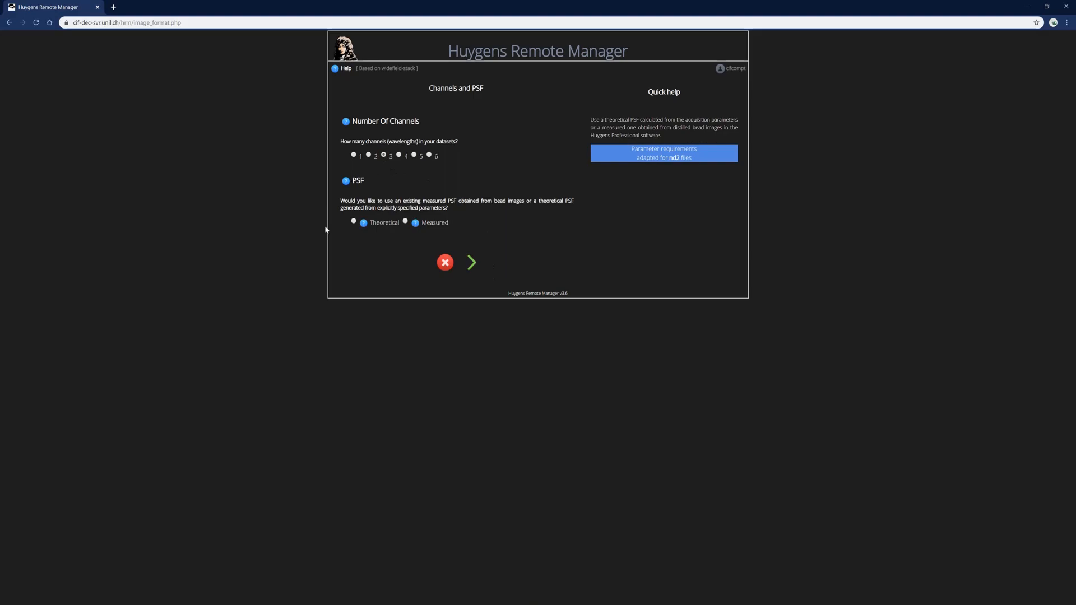
pyautogui.click(354, 222)
pyautogui.click(474, 263)
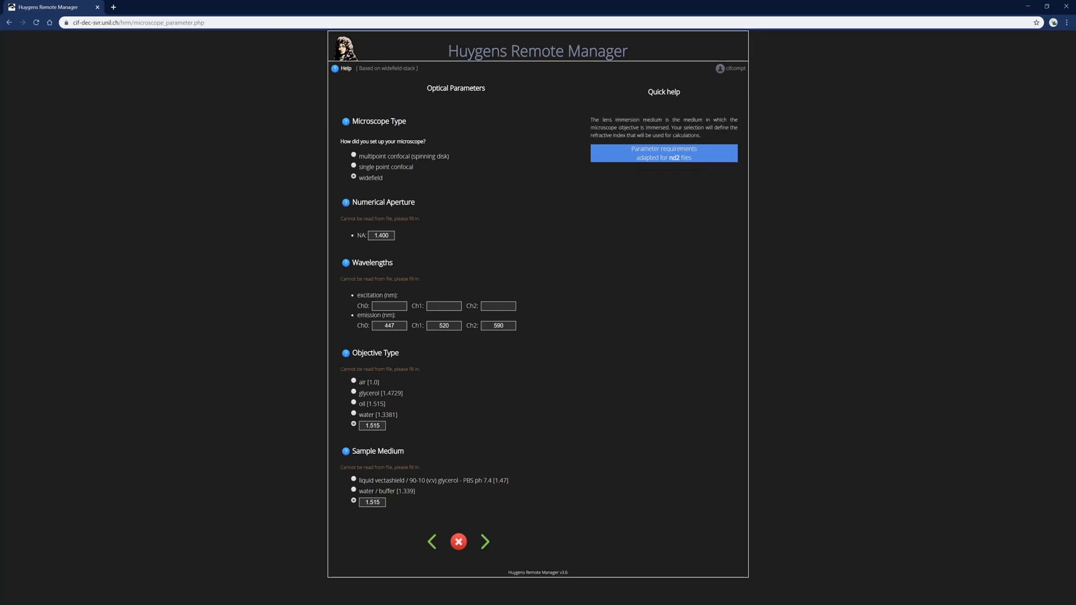
pyautogui.hotkey('alt', 'Tab')
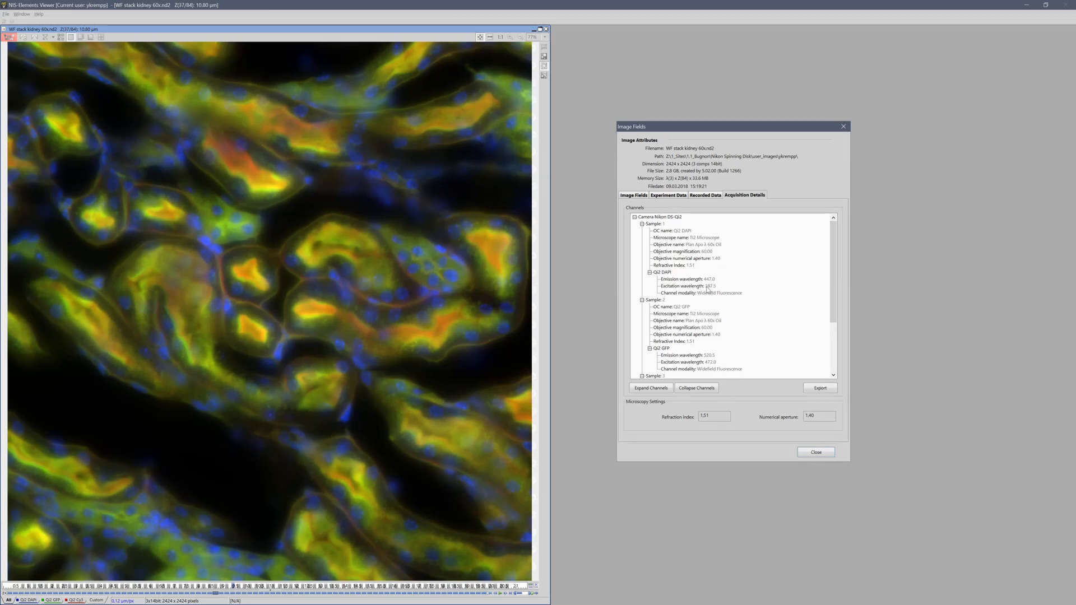
# Enter excitation wavelengths 388, 488 and 555 nm for channels 0, 1 and 2, then continue
pyautogui.hotkey('alt', 'Tab')
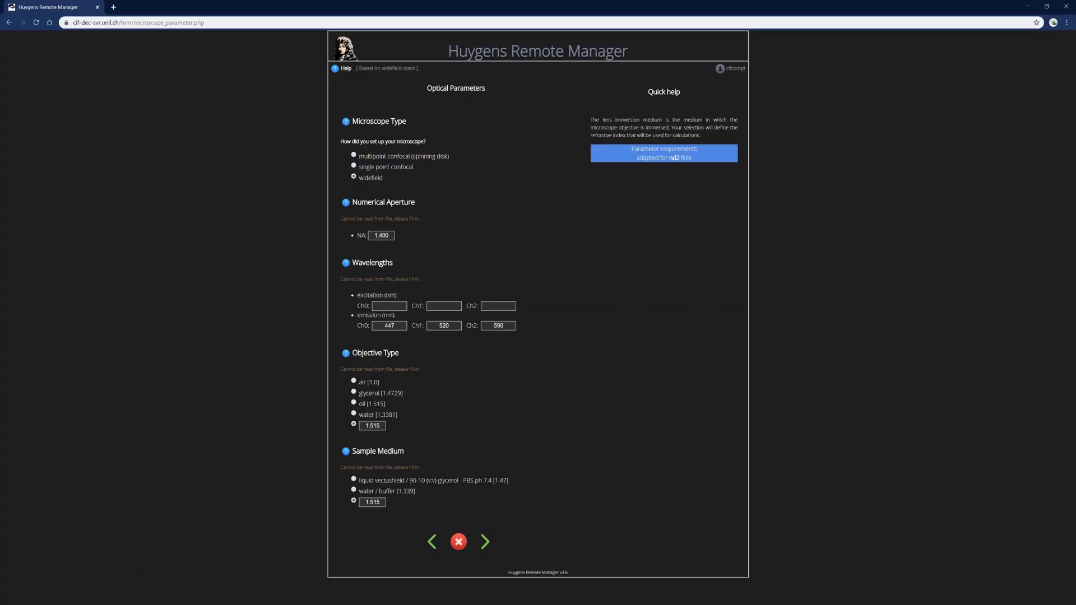
pyautogui.click(396, 305)
pyautogui.write('388')
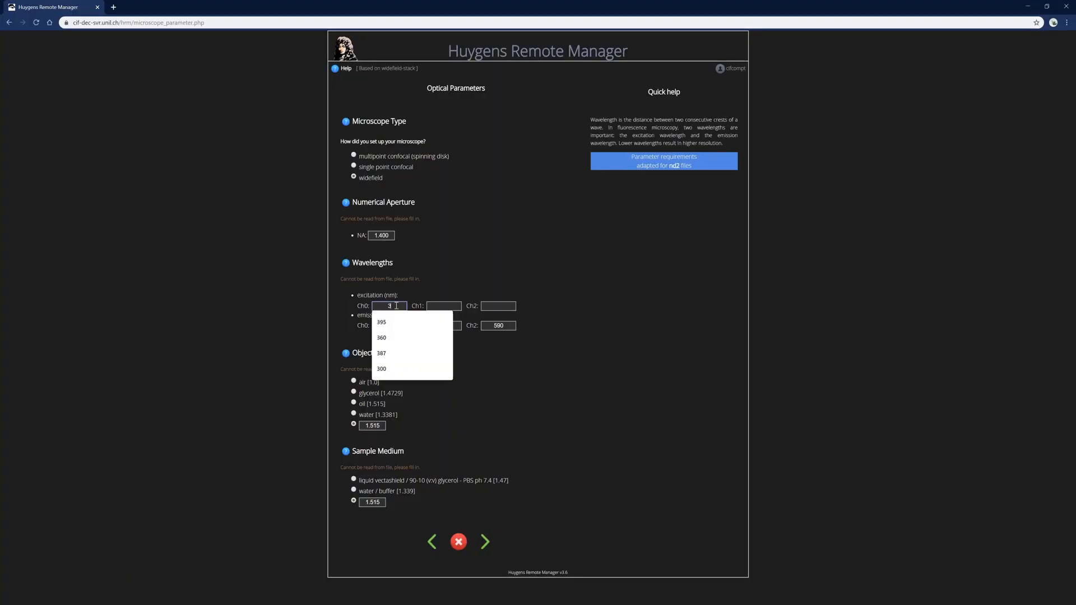
pyautogui.click(445, 306)
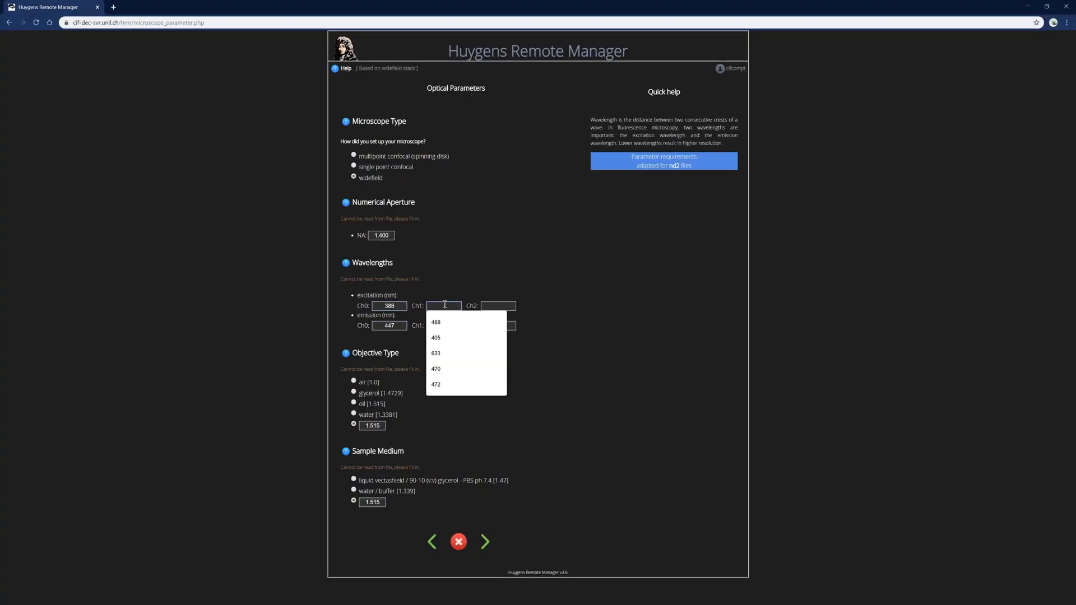
pyautogui.click(453, 321)
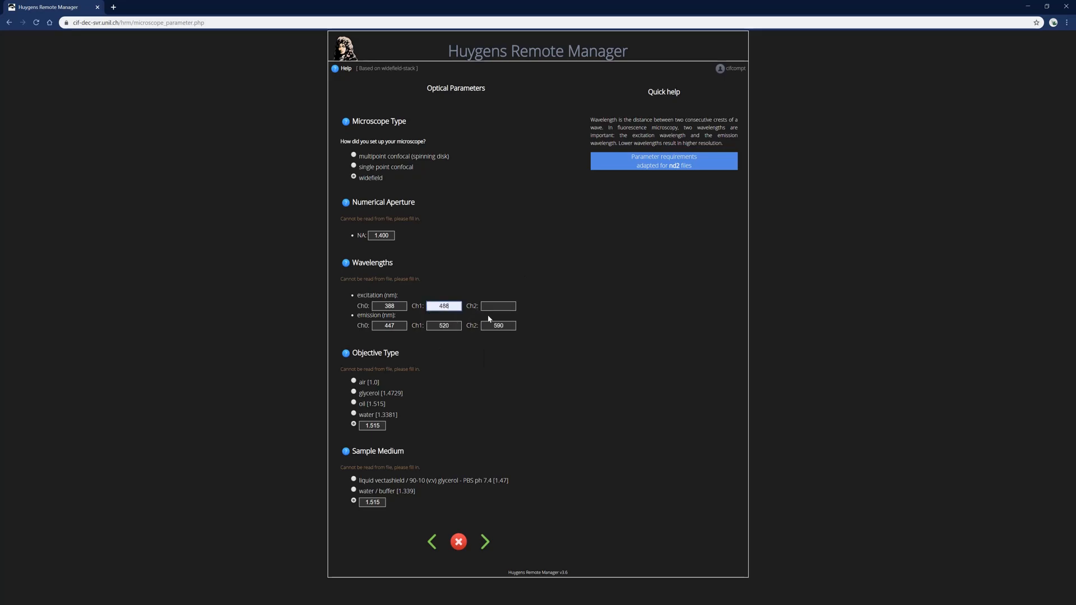
pyautogui.click(501, 305)
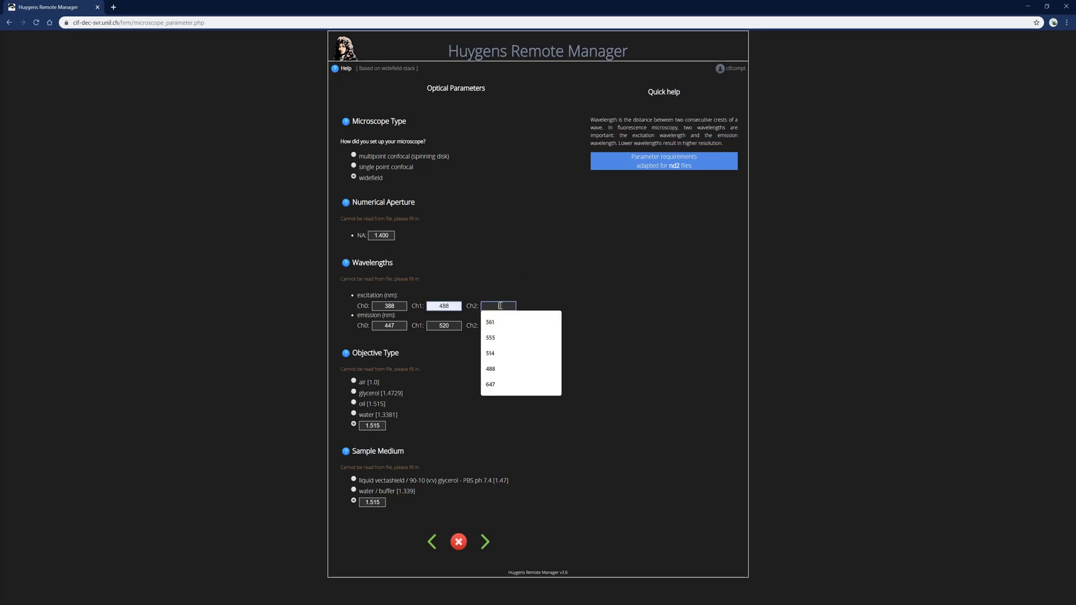
pyautogui.click(495, 340)
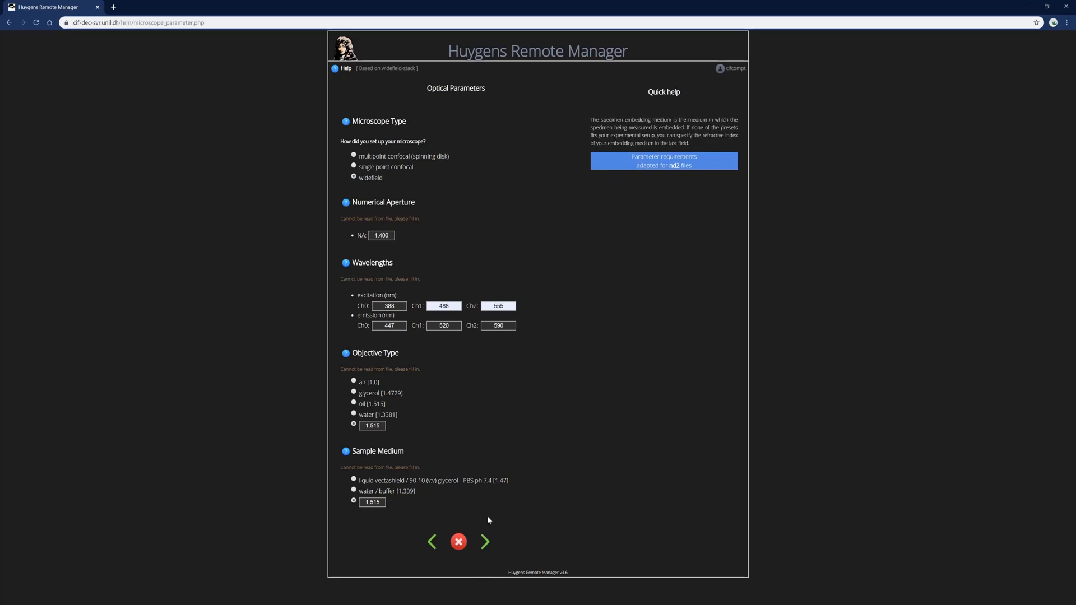
pyautogui.click(485, 542)
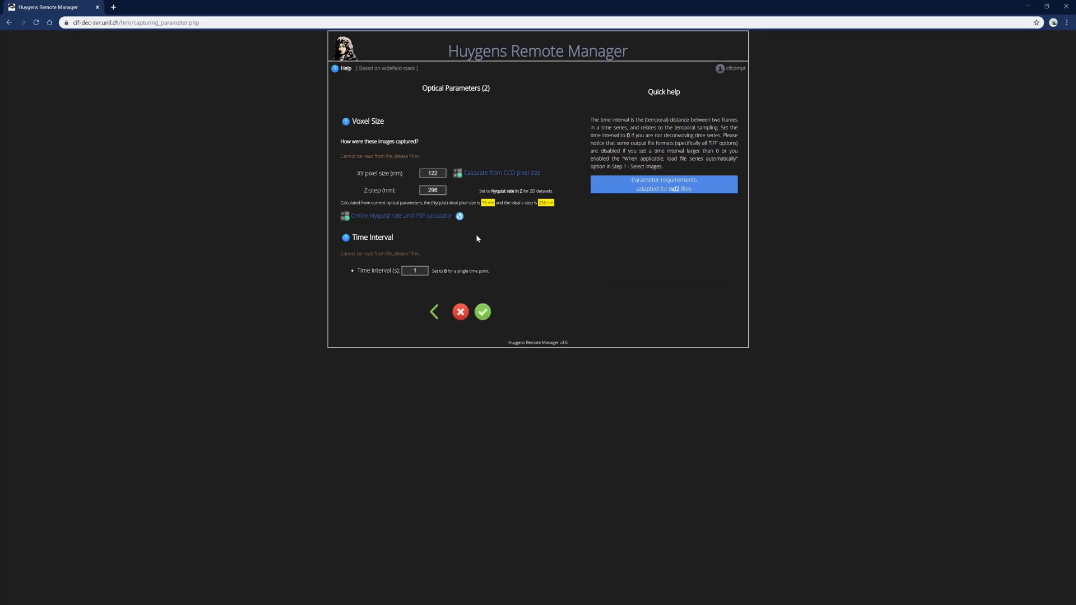
# Save the image template with 122 nm XY pixel size and 296 nm Z step
pyautogui.click(483, 312)
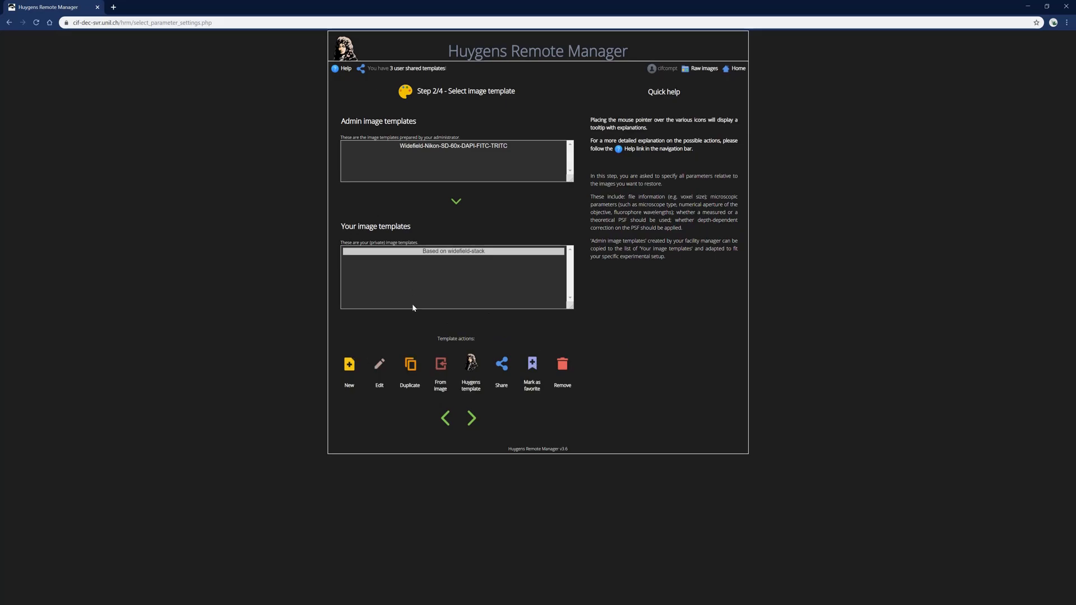
# Start duplicating the selected Based on widefield-stack image template
pyautogui.click(411, 367)
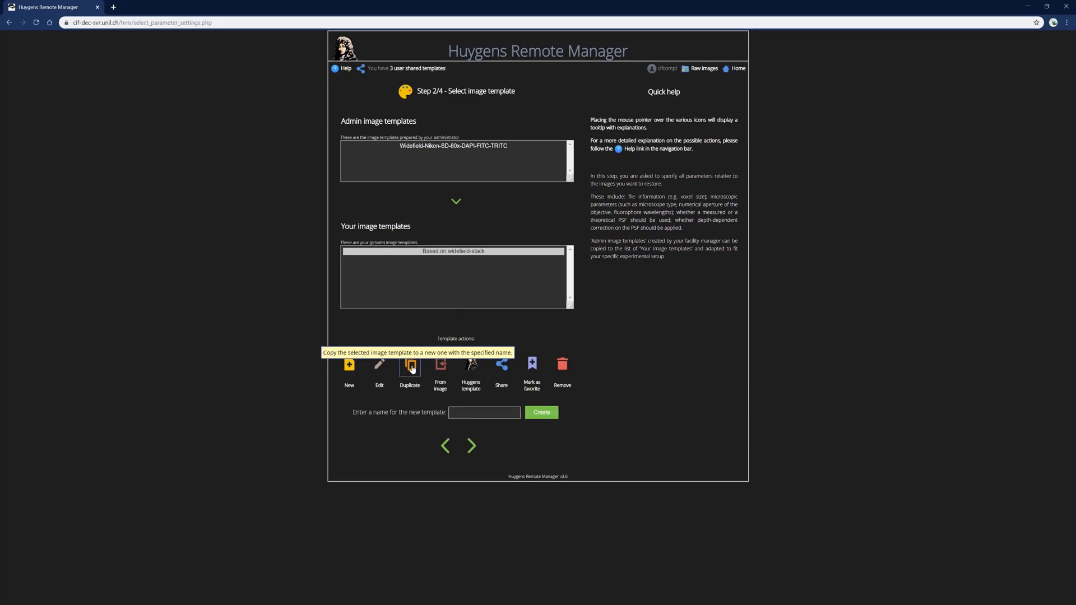
# Create the duplicate image template named 'MyImageTemplate'
pyautogui.click(519, 412)
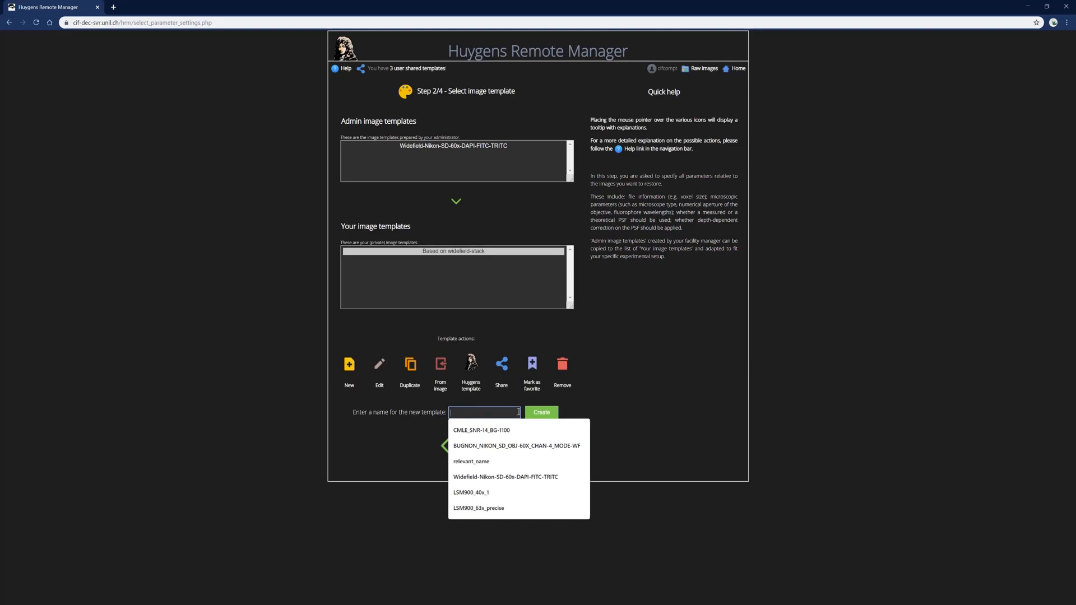
pyautogui.write('My')
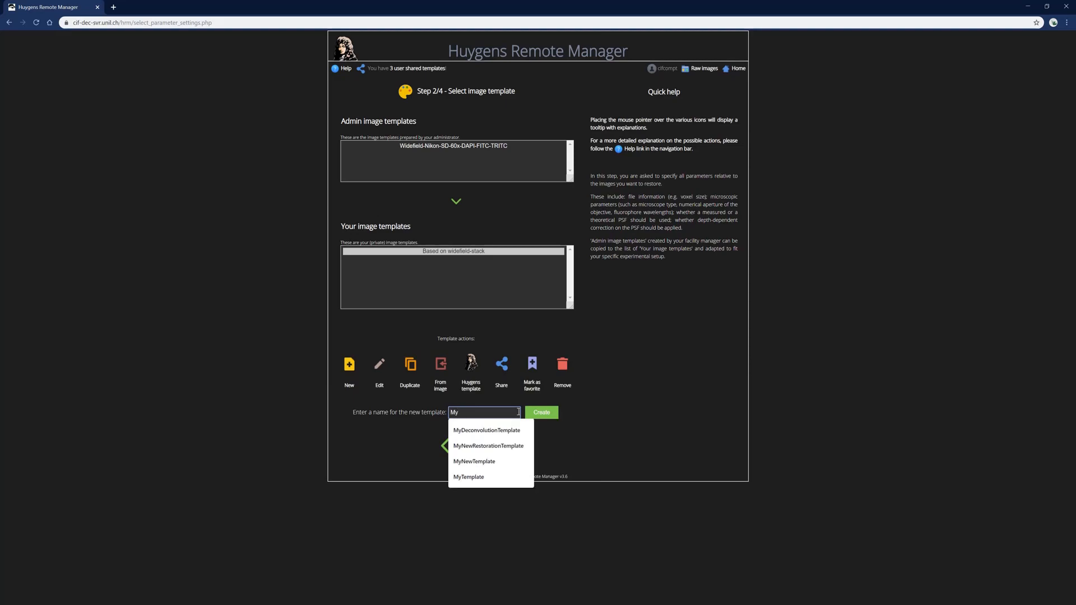
pyautogui.write('ImageTe')
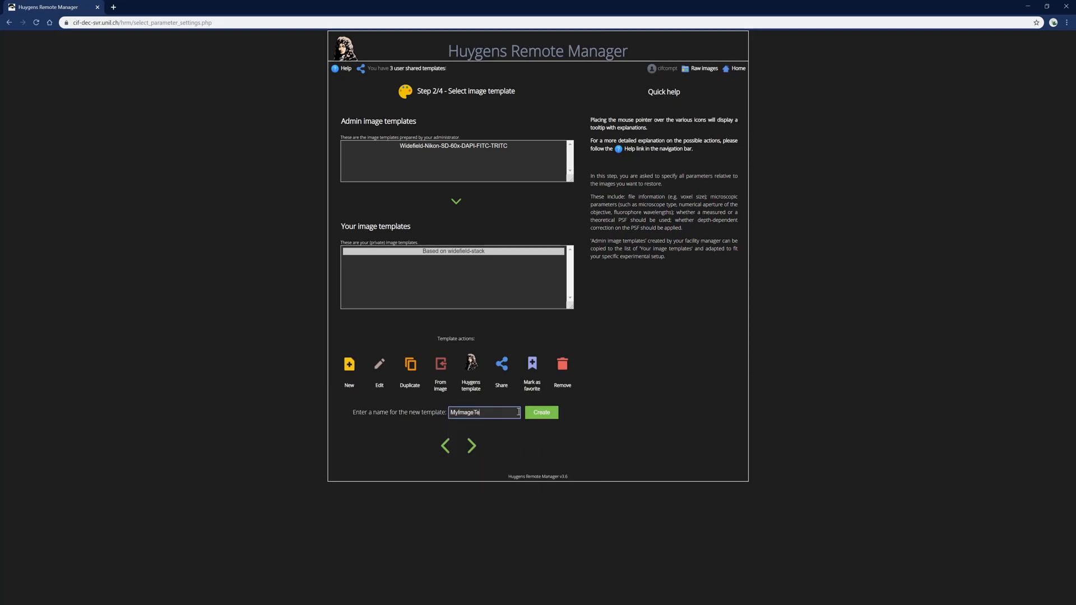
pyautogui.write('mplate')
pyautogui.click(541, 414)
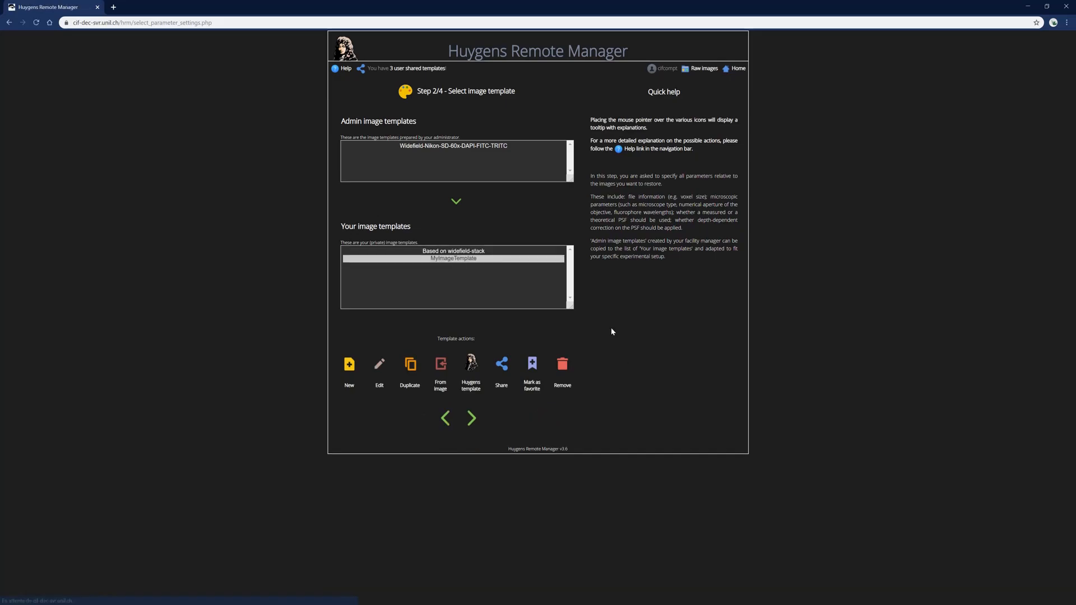
# Delete the old Based on widefield-stack template and confirm the removal
pyautogui.click(471, 252)
pyautogui.click(563, 365)
pyautogui.click(574, 72)
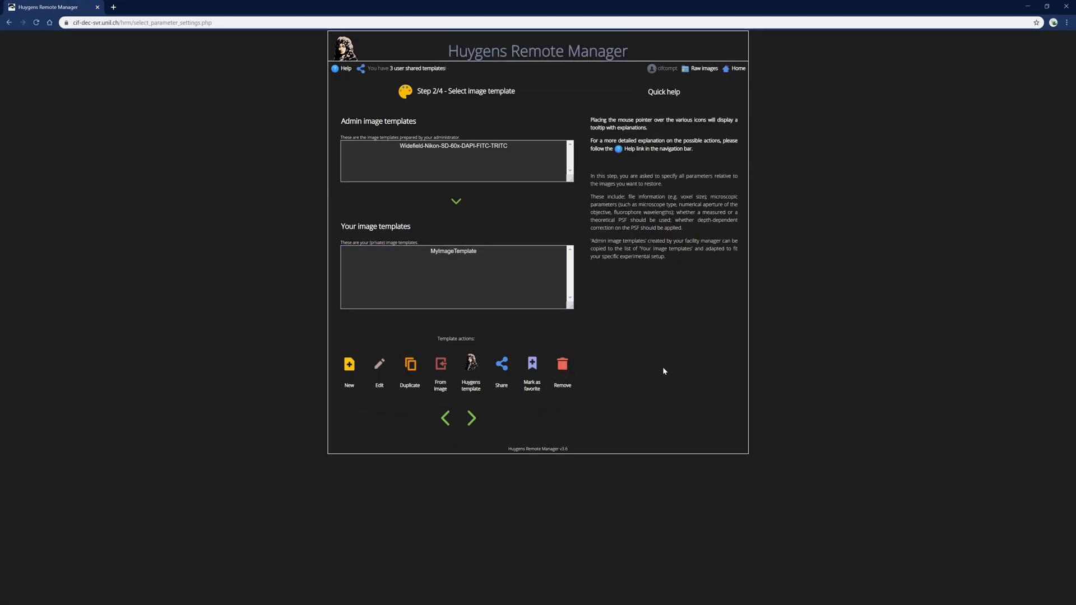
# Choose MyImageTemplate as the image template and advance to Step 3/4
pyautogui.click(472, 422)
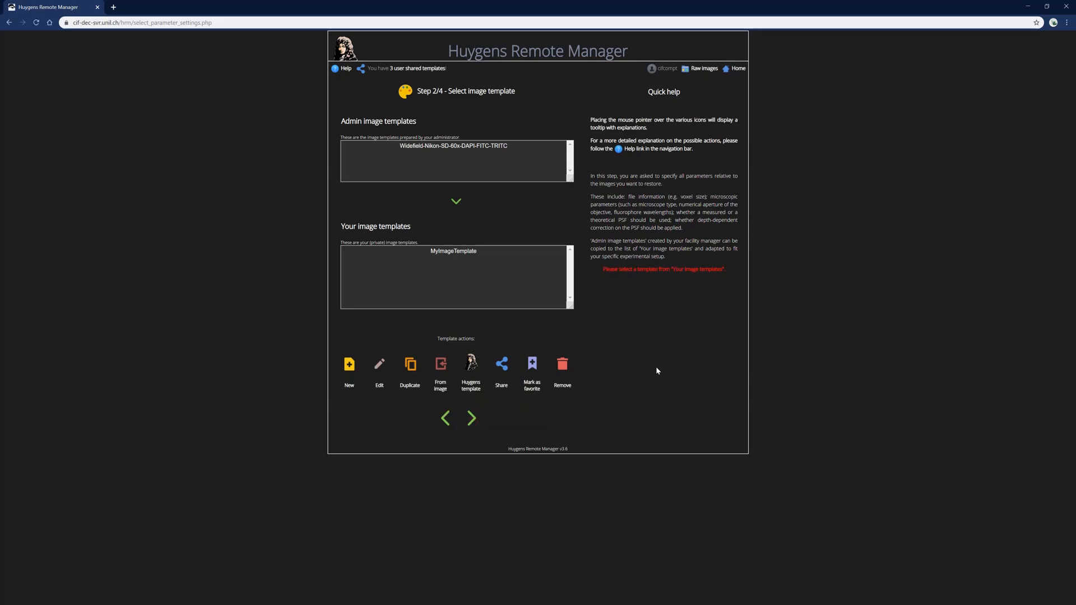
pyautogui.click(454, 251)
pyautogui.click(472, 418)
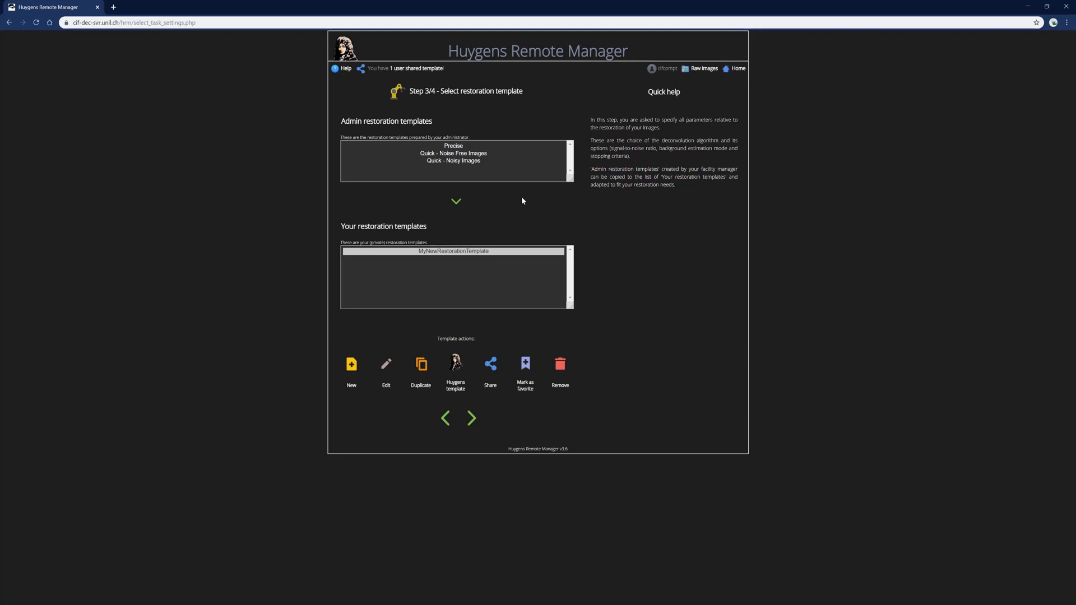
# Copy the admin Precise restoration template into your own list and open it for editing
pyautogui.click(452, 148)
pyautogui.click(454, 155)
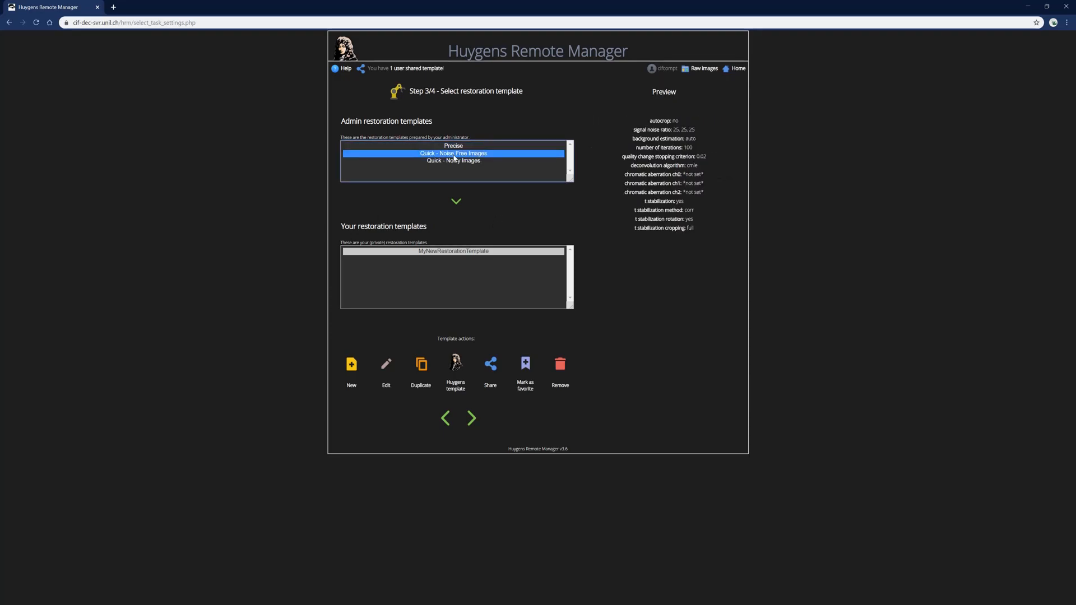
pyautogui.click(456, 161)
pyautogui.press('Up')
pyautogui.press('Up')
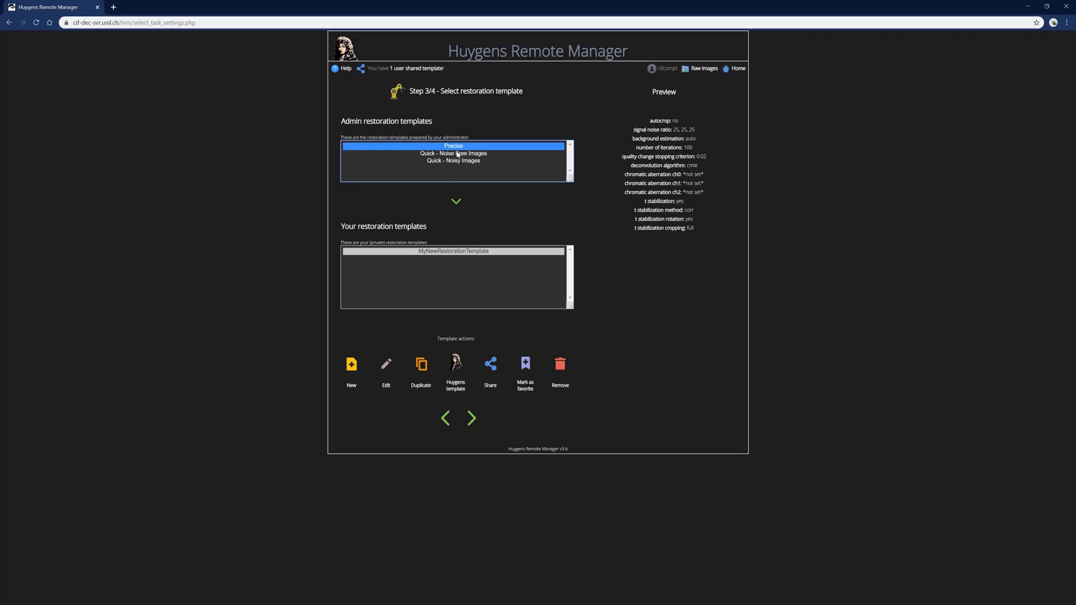
pyautogui.click(456, 203)
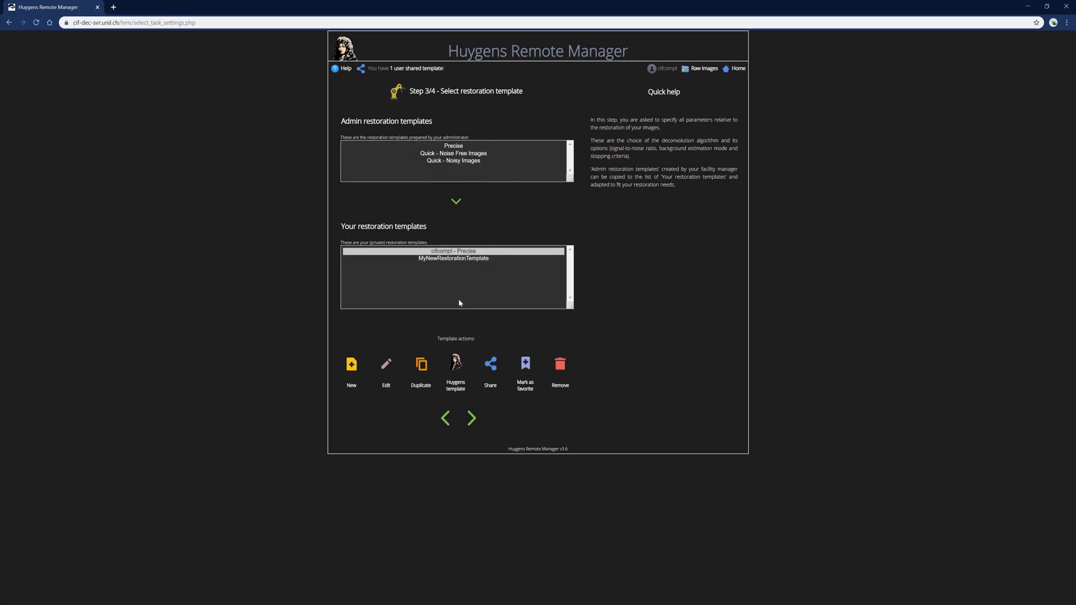
pyautogui.click(387, 367)
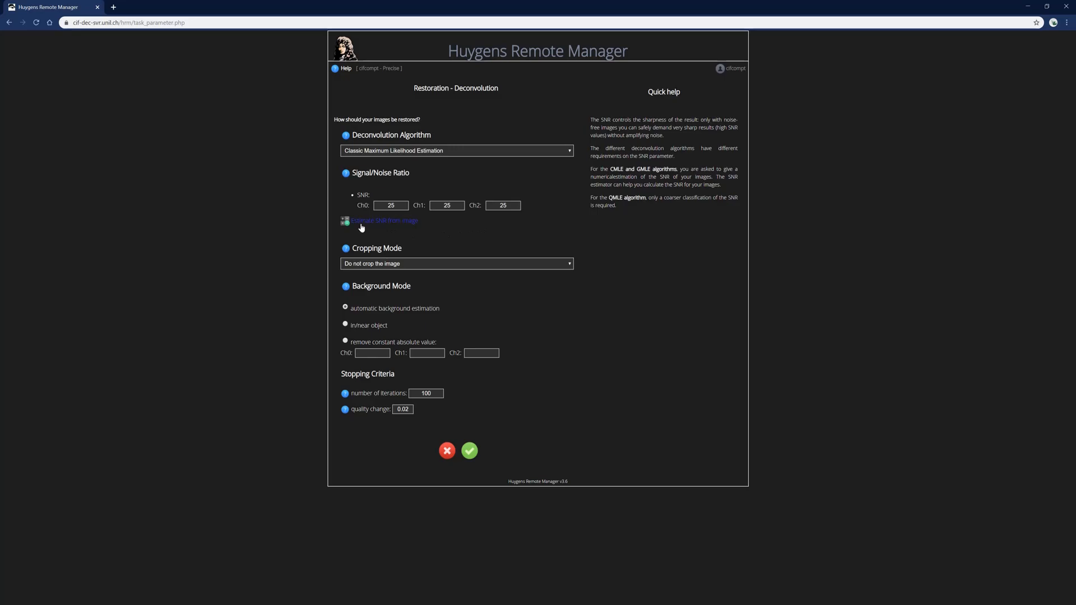
# Estimate SNR from the raw image widefield-stack.nd2
pyautogui.click(392, 223)
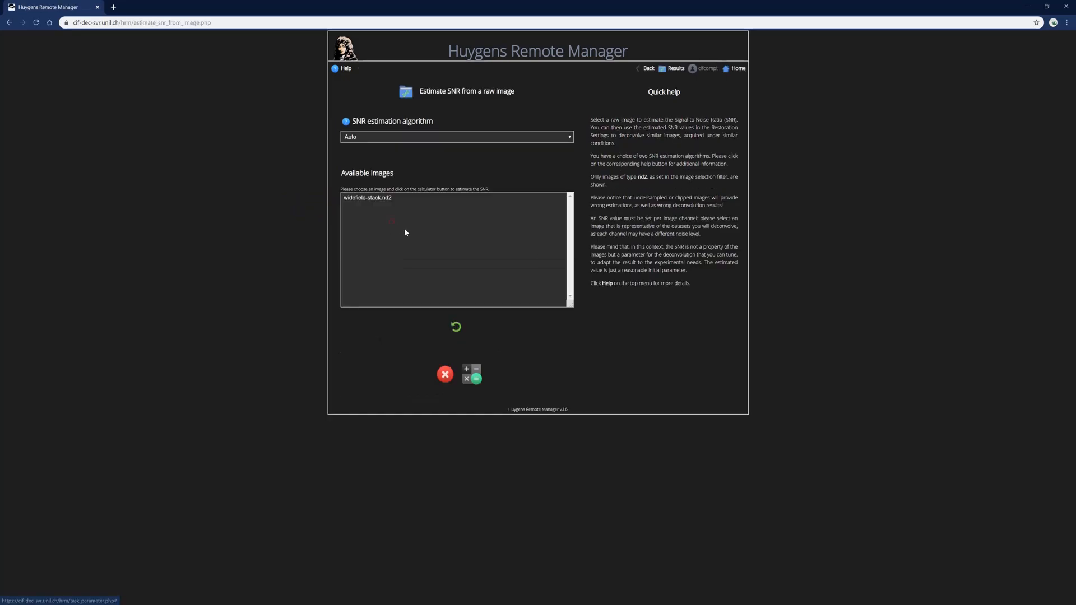
pyautogui.click(379, 199)
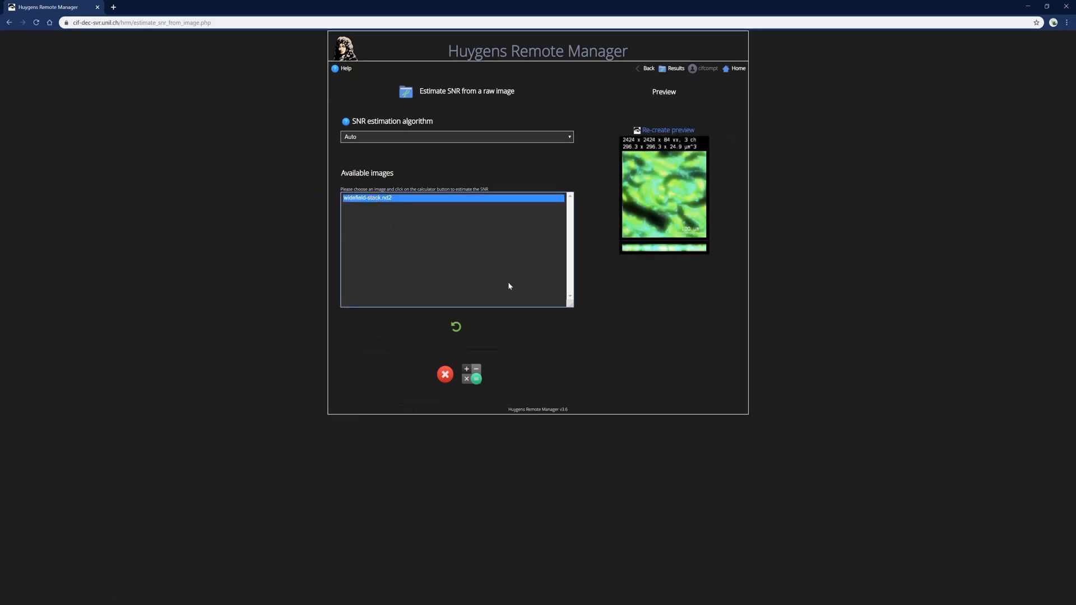
pyautogui.click(471, 379)
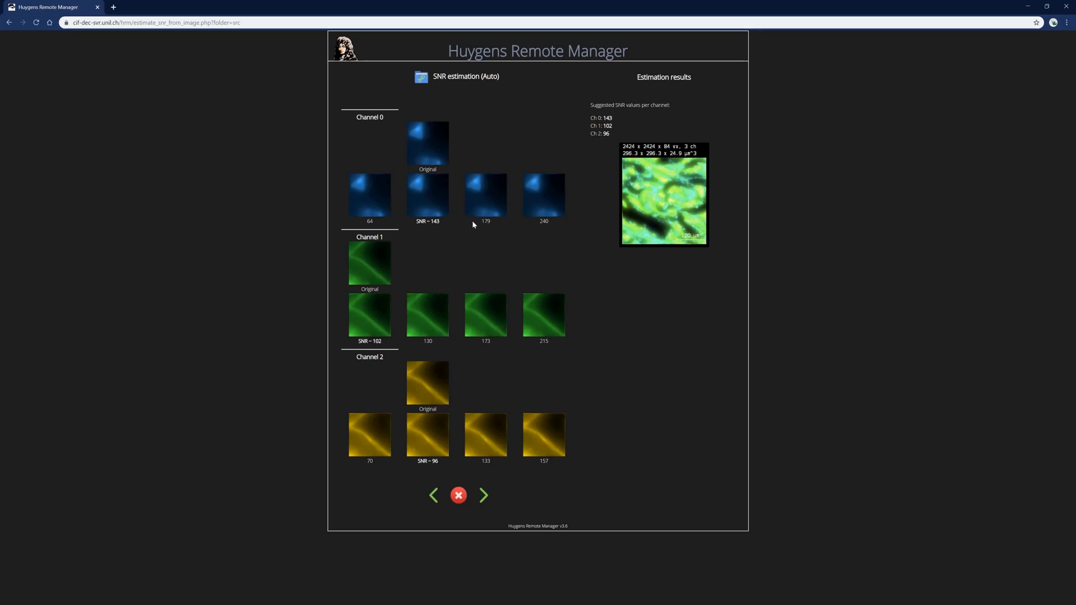
pyautogui.moveTo(432, 216)
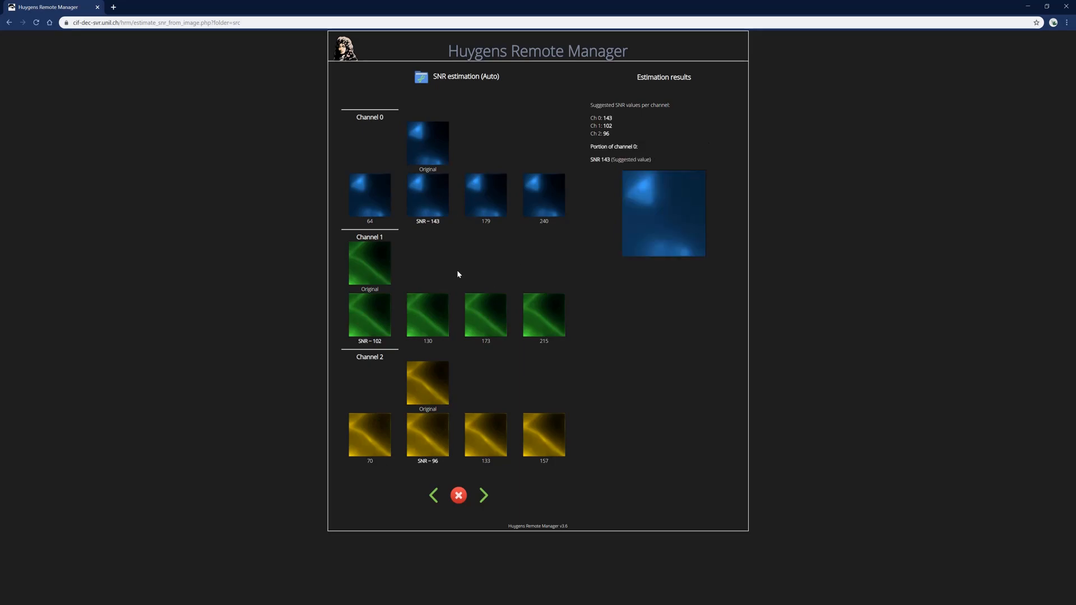
pyautogui.moveTo(423, 138)
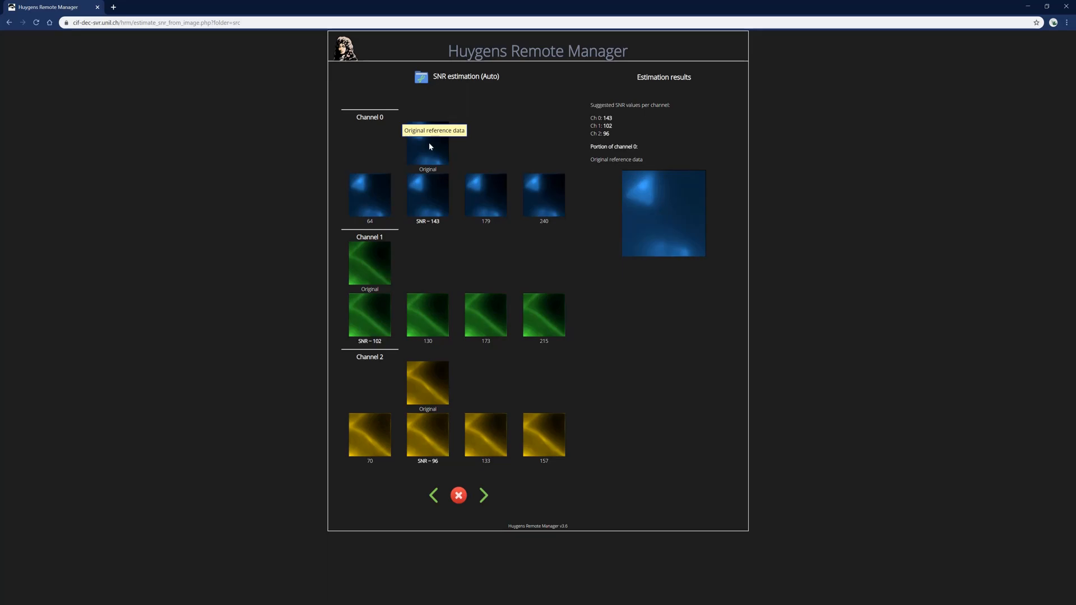
pyautogui.moveTo(383, 190)
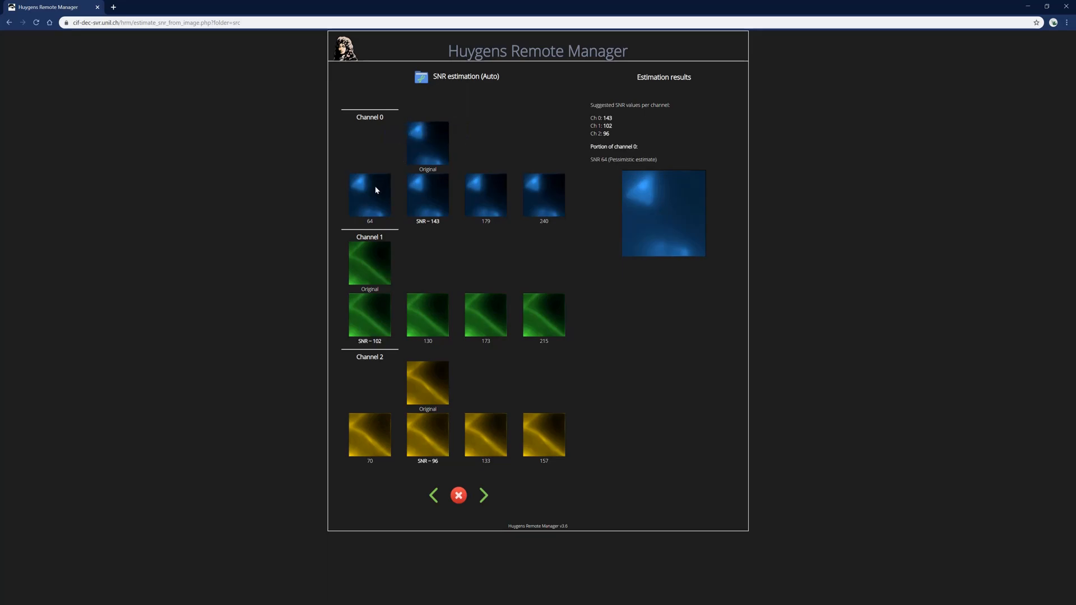
pyautogui.moveTo(484, 186)
pyautogui.moveTo(545, 197)
pyautogui.moveTo(619, 113)
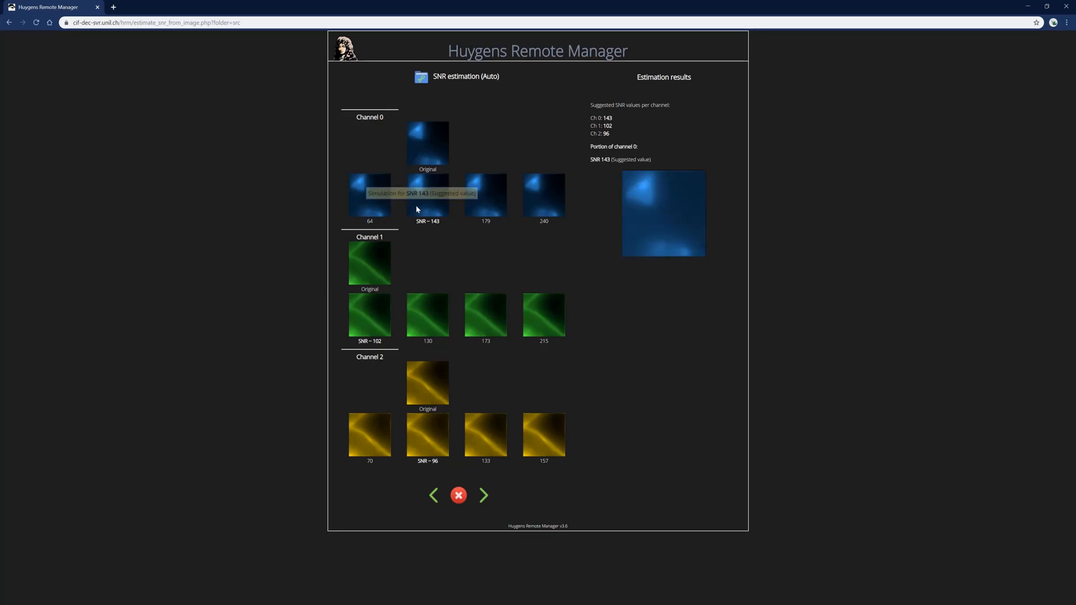
pyautogui.moveTo(371, 314)
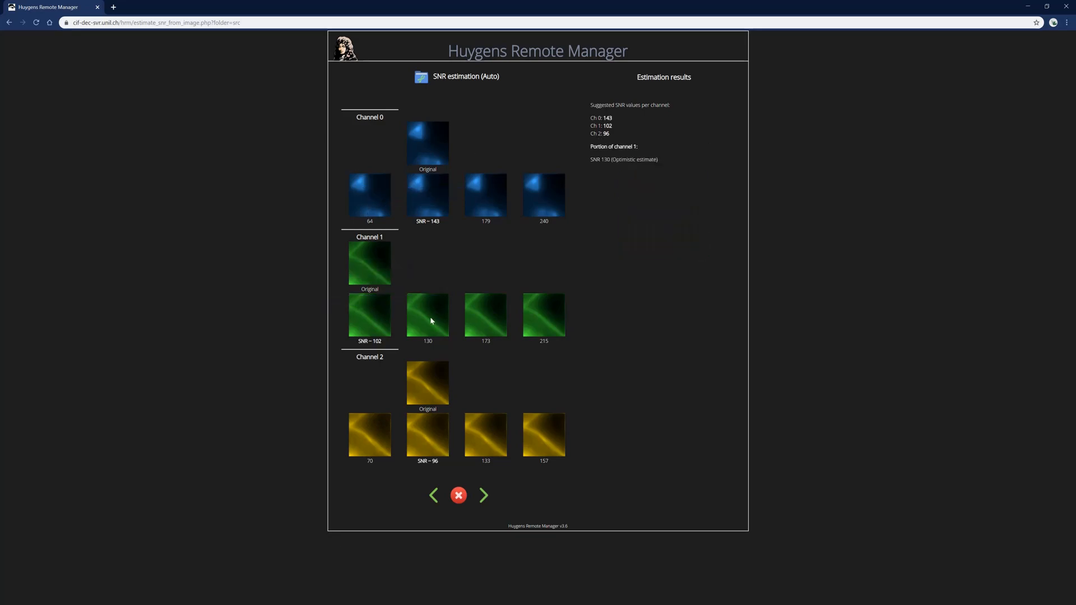
pyautogui.moveTo(409, 323)
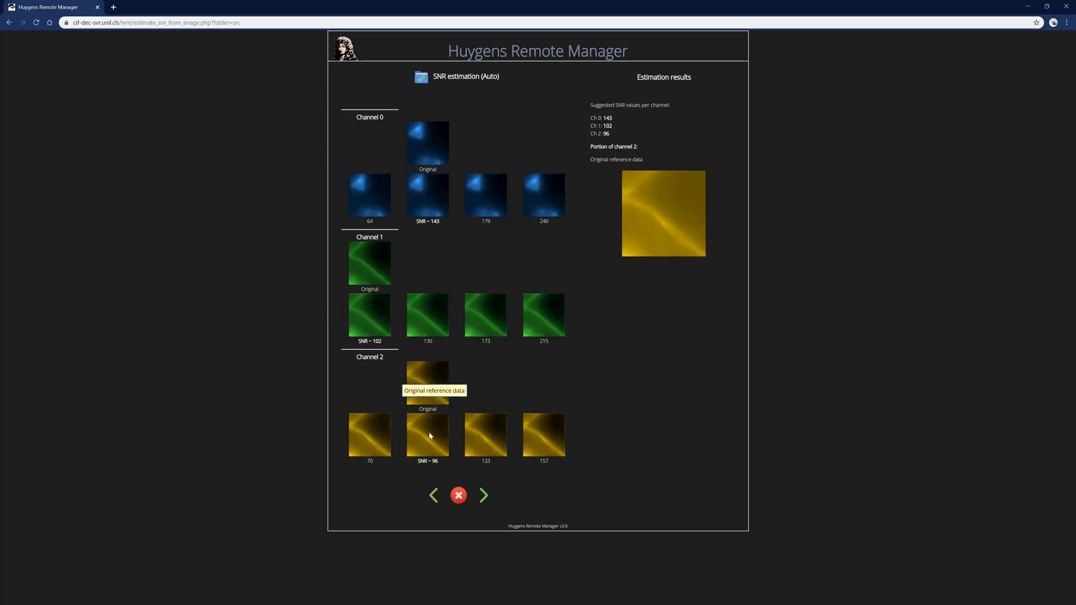
pyautogui.moveTo(385, 454)
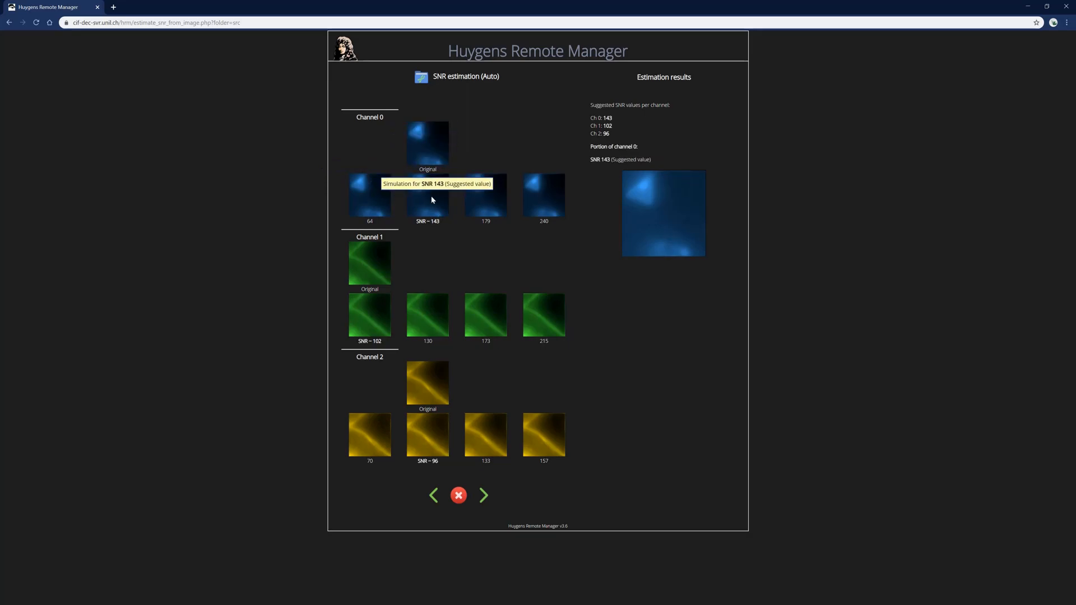
# Accept the estimated SNR values, then change Ch0 and Ch1 SNR to 100 and save
pyautogui.click(484, 495)
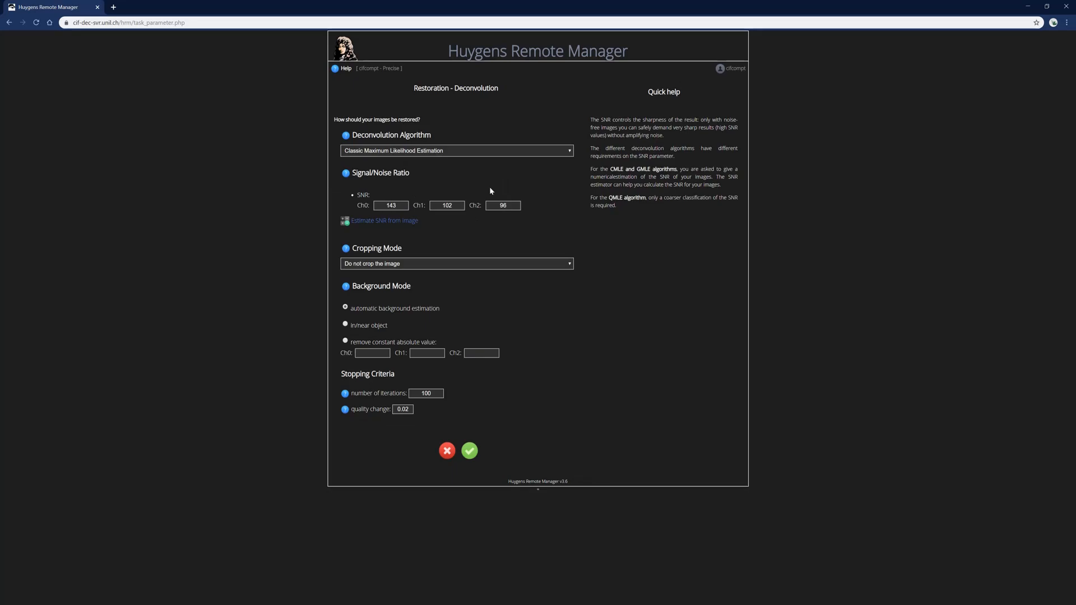
pyautogui.click(474, 456)
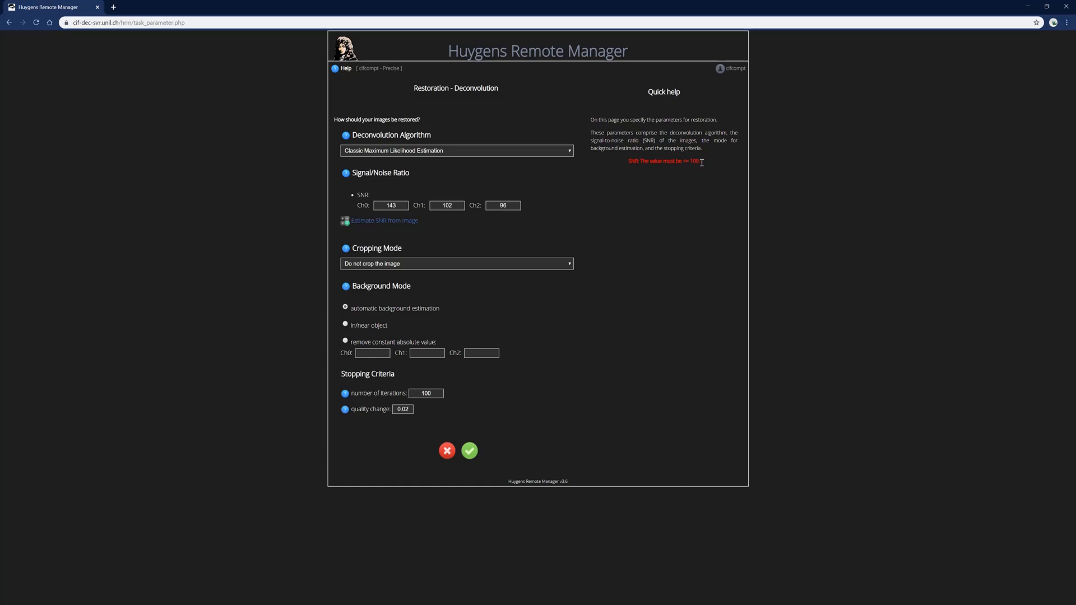
pyautogui.doubleClick(376, 206)
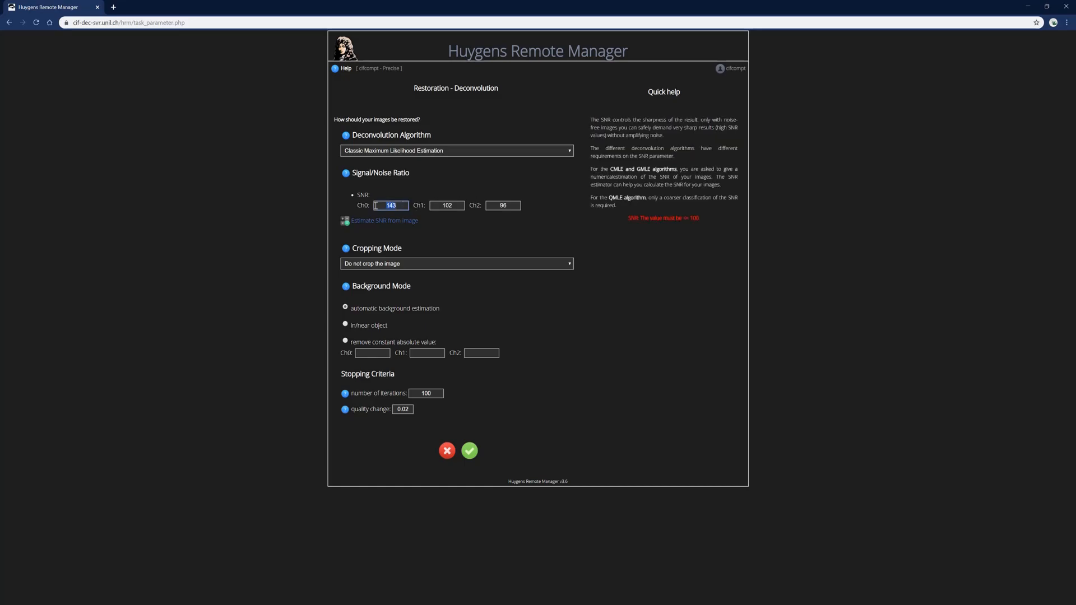
pyautogui.write('100')
pyautogui.press('Tab')
pyautogui.write('100')
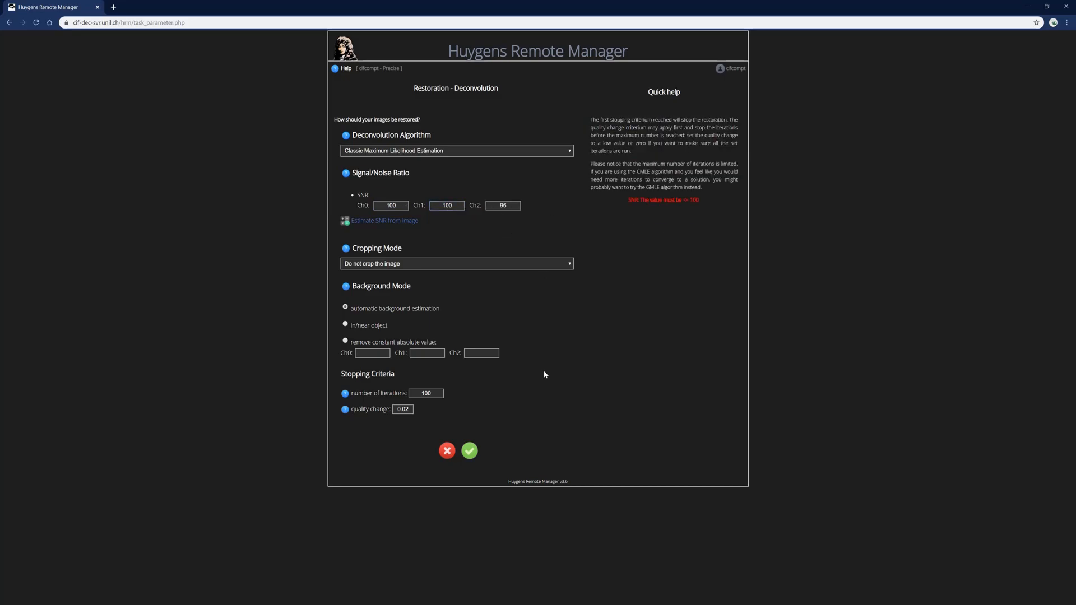
pyautogui.click(471, 451)
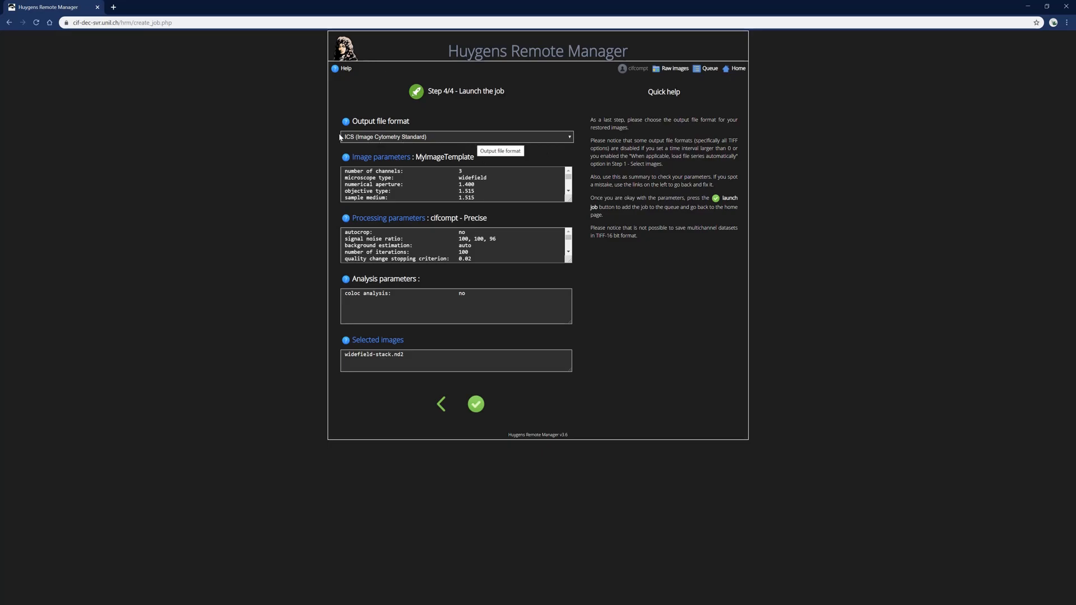
# Set the output file format to OME-XML and launch the widefield-stack.nd2 job
pyautogui.click(479, 139)
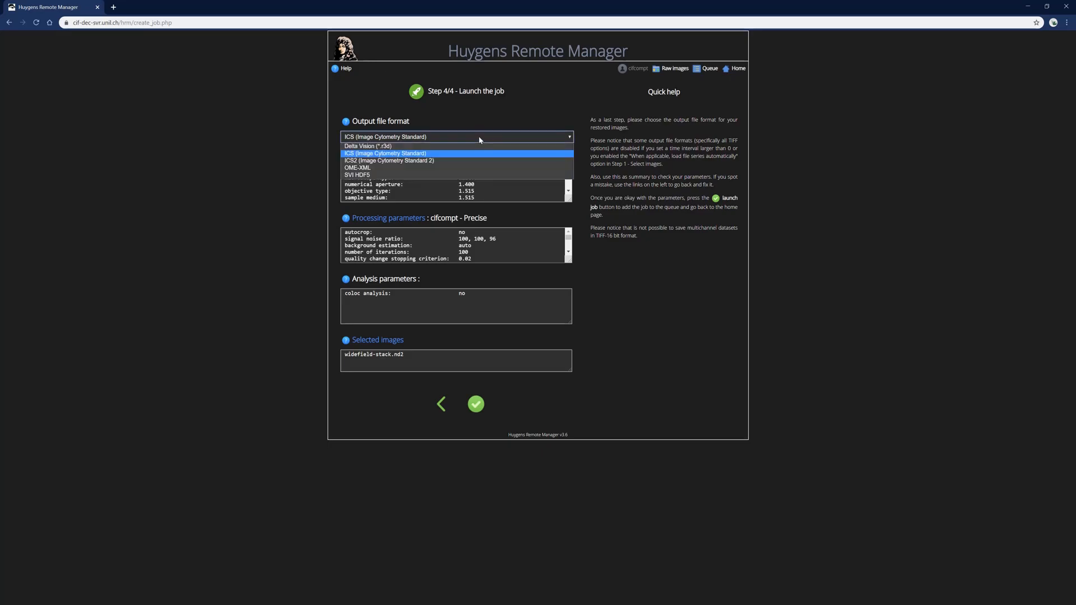
pyautogui.click(359, 168)
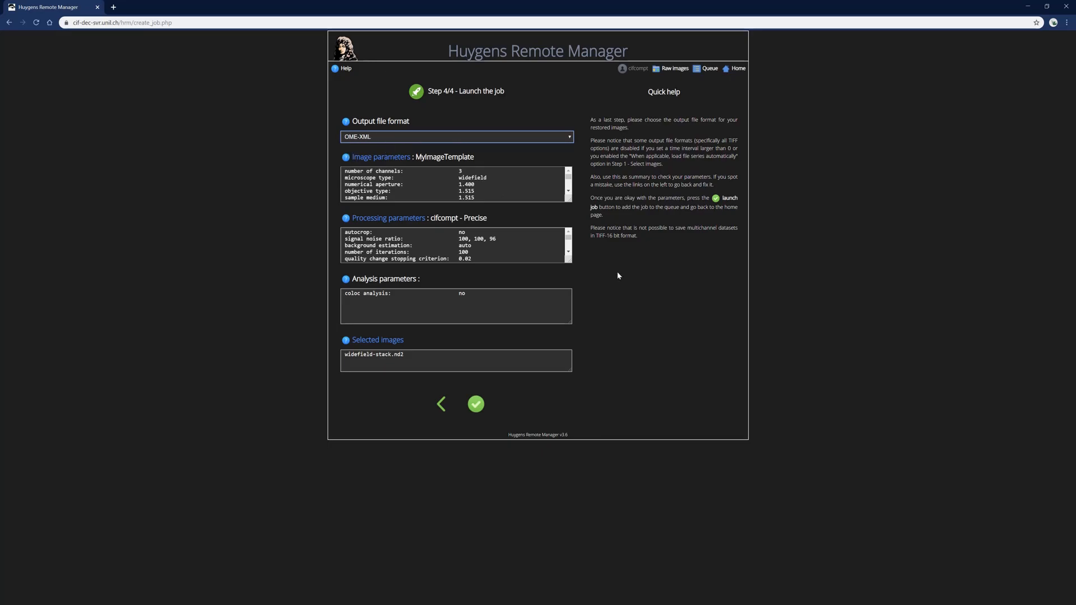
pyautogui.click(476, 406)
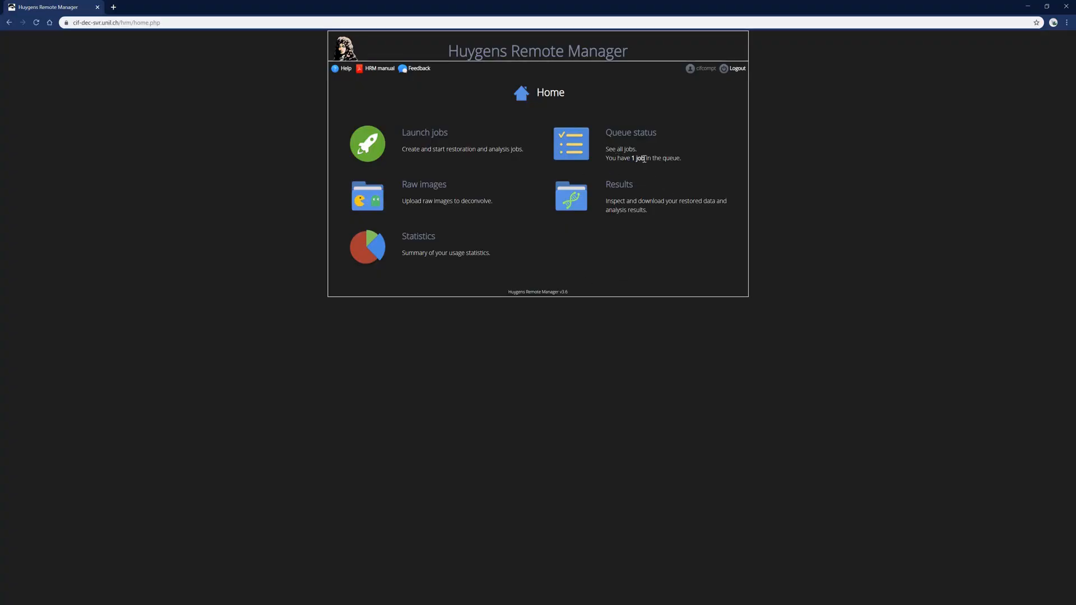
# Open the queue status to follow the deconvolution job
pyautogui.click(579, 150)
# Preview the widefield-stack.nd2 result (2424 x 2424 x 84 voxels, 3 channels) and show its Original versus Restored MIP
pyautogui.click(572, 203)
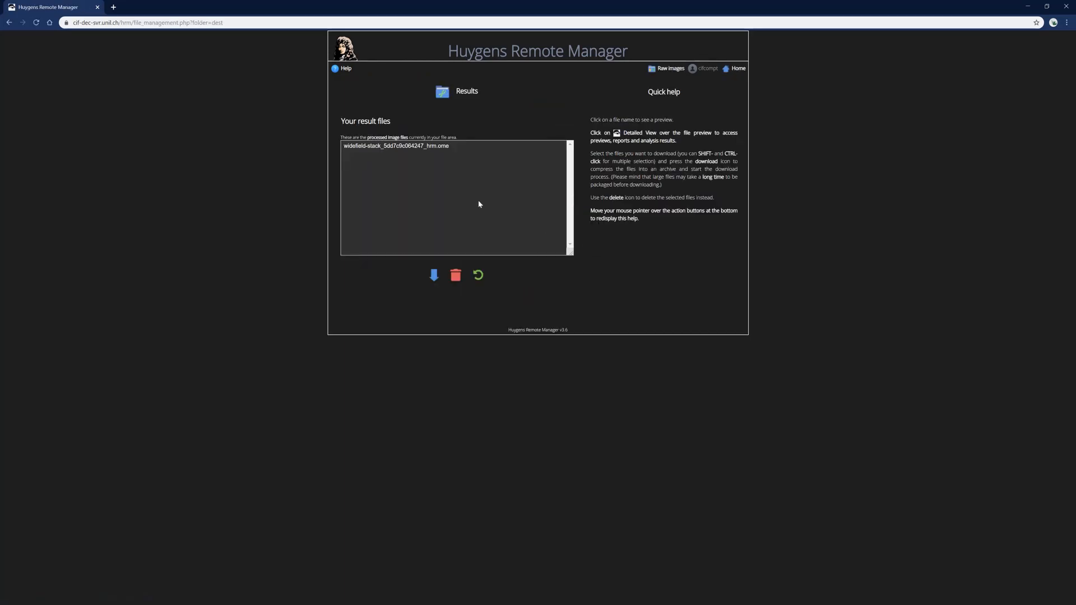
pyautogui.click(375, 147)
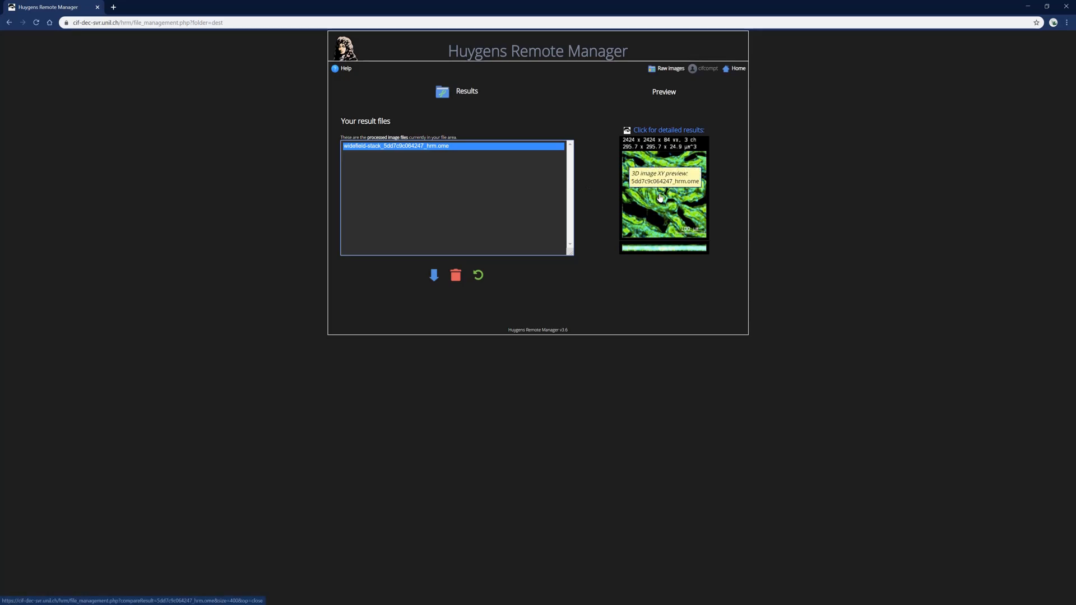
pyautogui.click(642, 182)
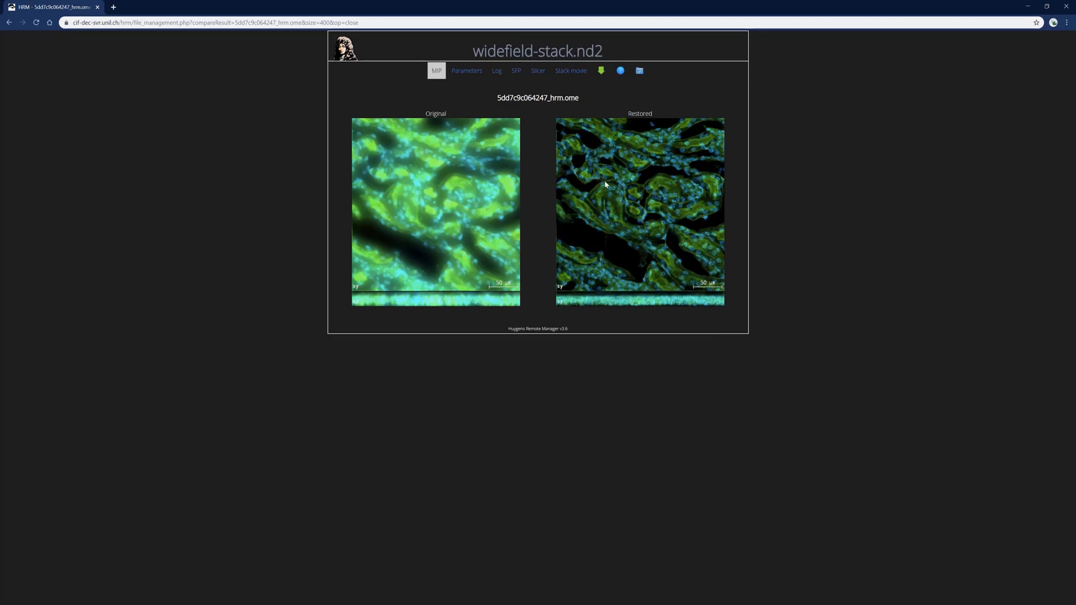
# Show the result's image and restoration parameter tables, headed by the microscope-type warning
pyautogui.click(469, 71)
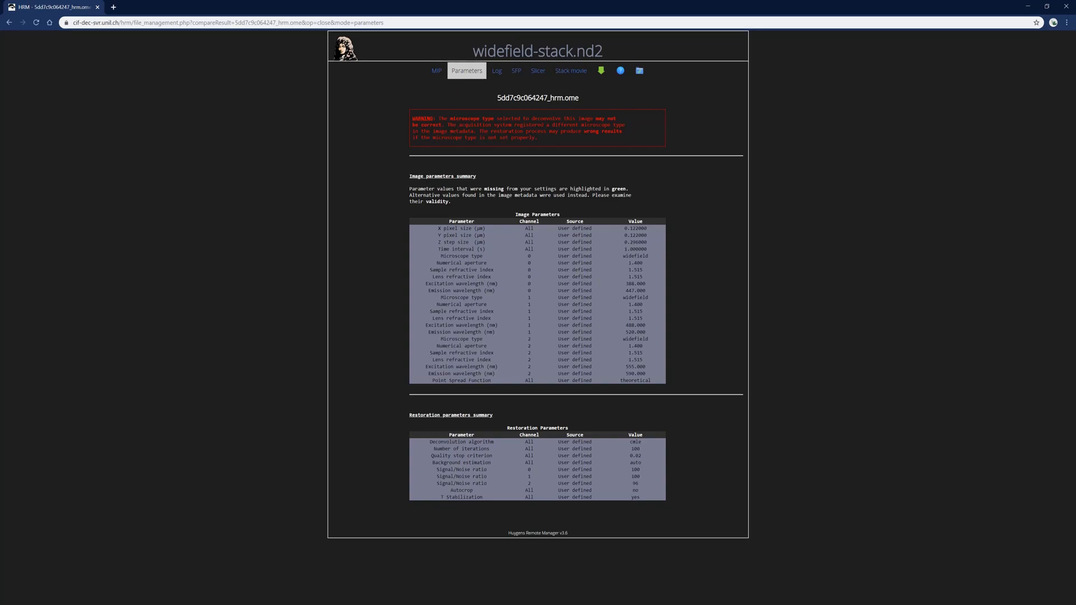
# Read through the restoration log, then display the SFP Original versus Restored renderings side by side
pyautogui.click(496, 70)
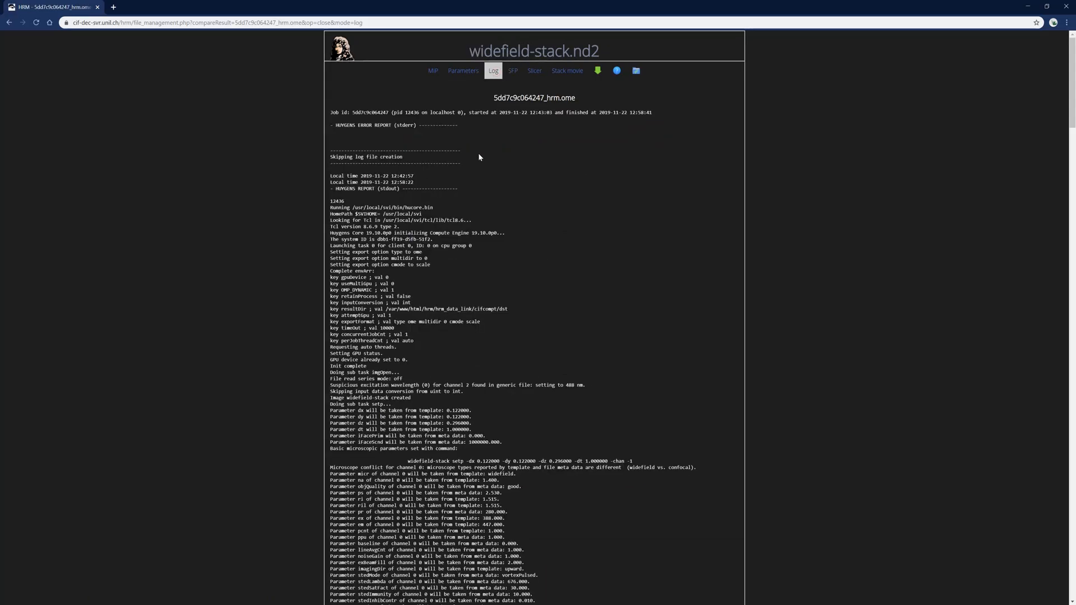
pyautogui.scroll(-3, 548, 225)
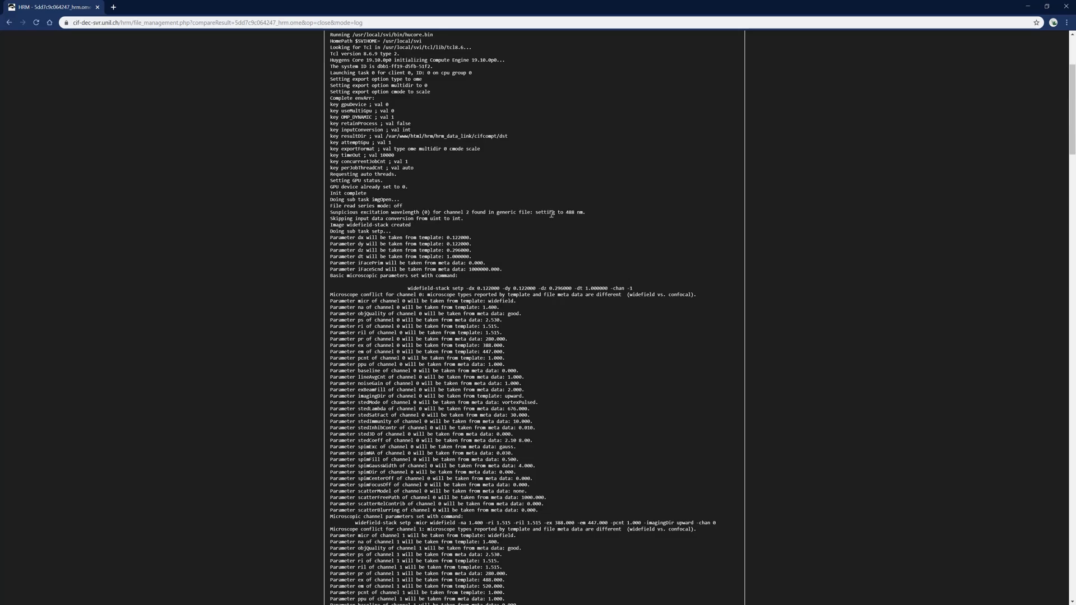
pyautogui.scroll(-20, 549, 215)
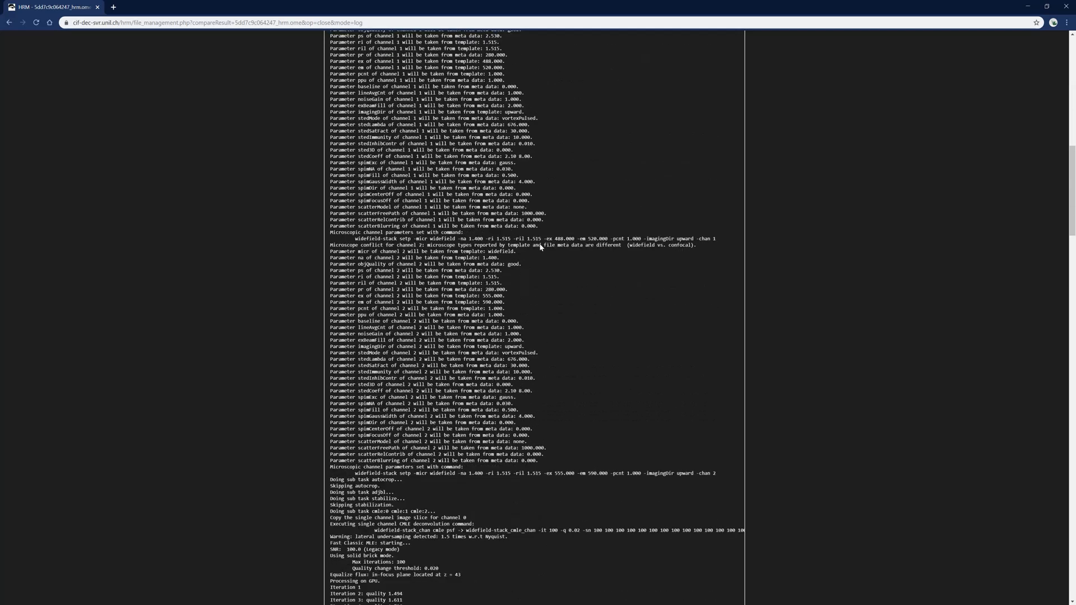
pyautogui.scroll(-4, 536, 260)
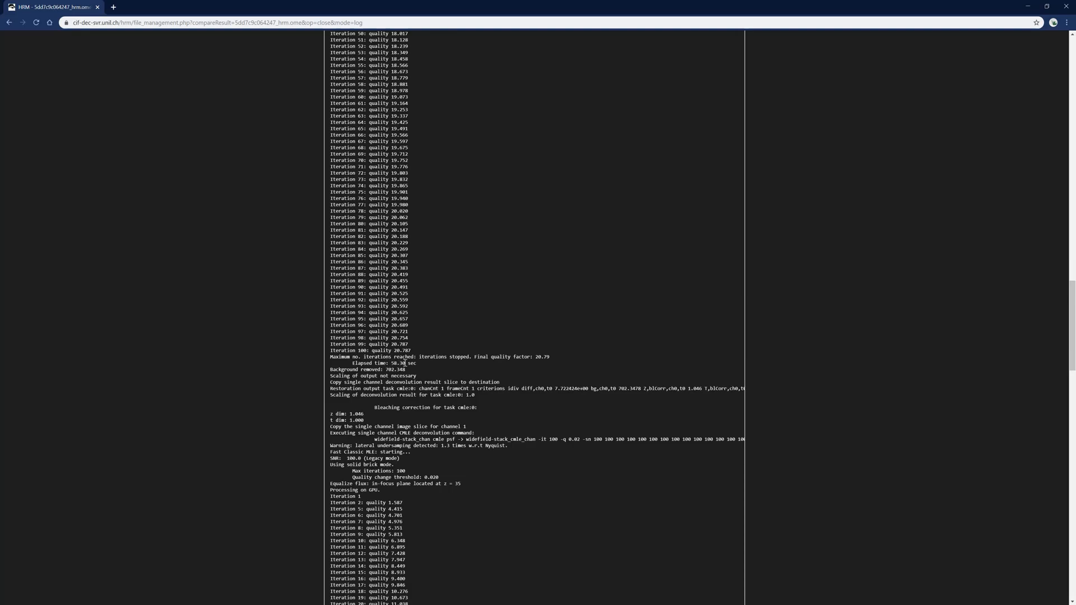
pyautogui.scroll(5, 558, 312)
pyautogui.scroll(20, 559, 312)
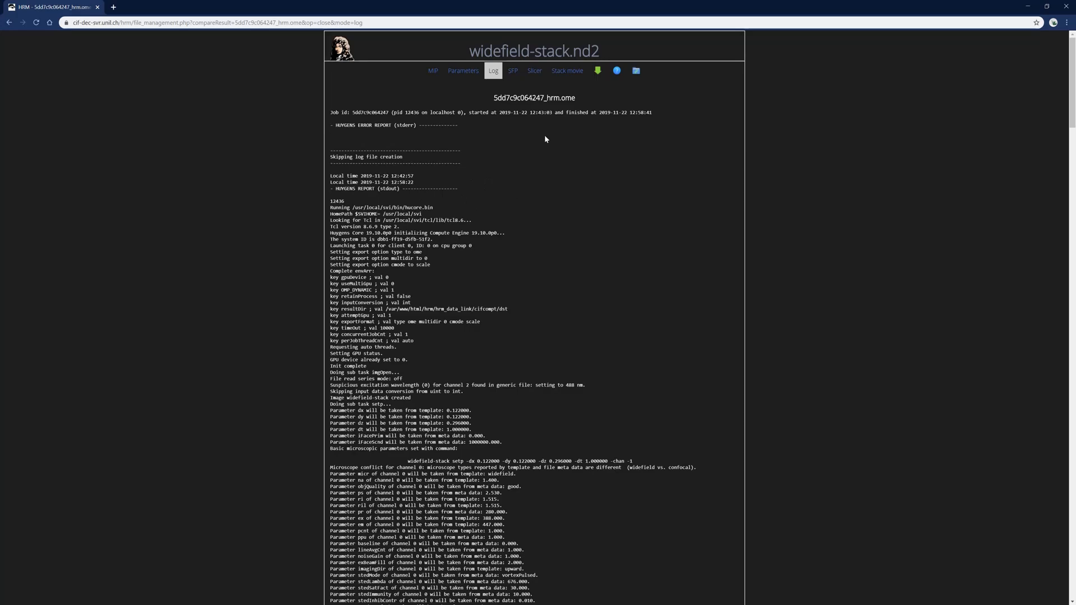
pyautogui.click(512, 73)
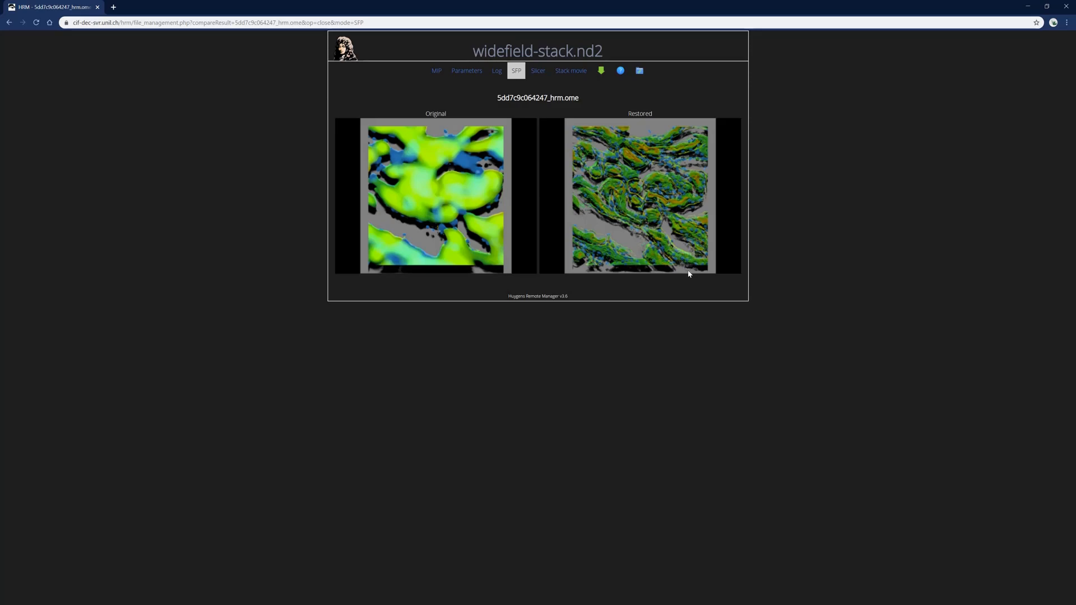
# Open the Slicer comparison and save the result's 2047 kB Z-stack movie as an .avi file
pyautogui.click(535, 74)
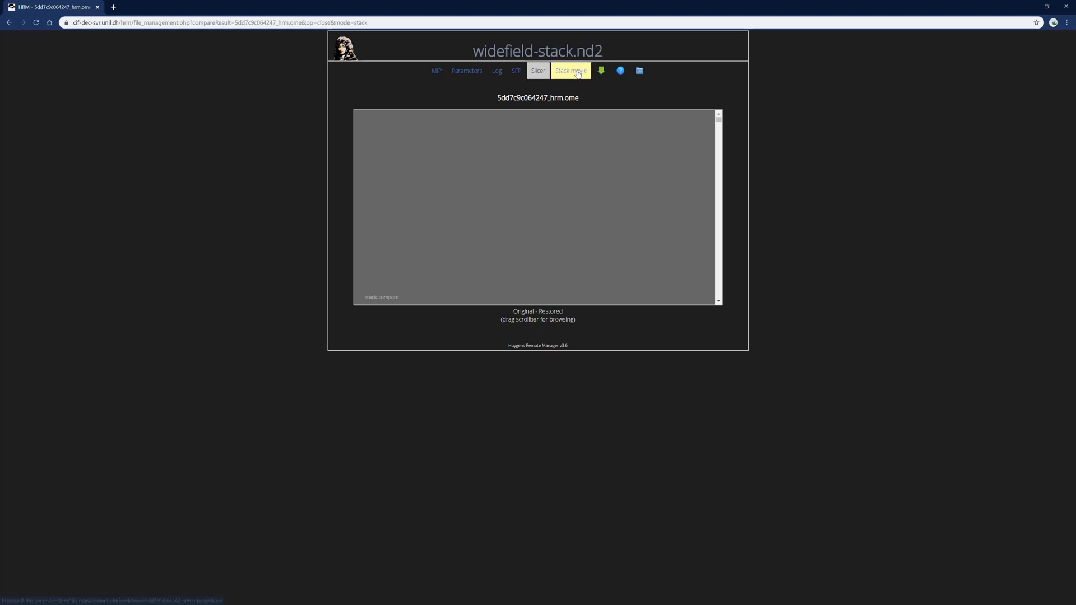
pyautogui.click(568, 84)
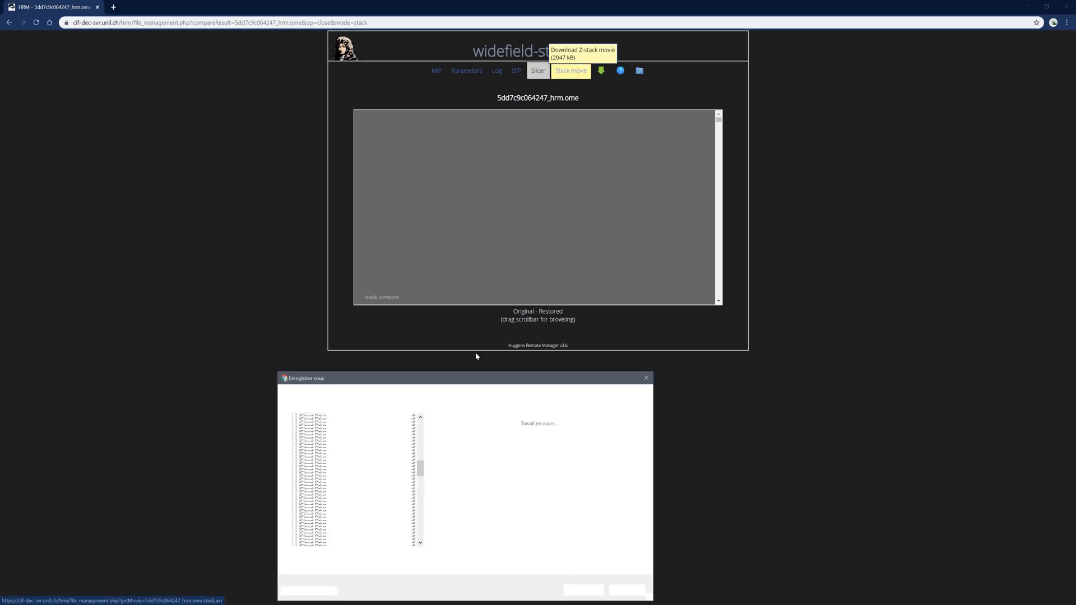
pyautogui.click(583, 590)
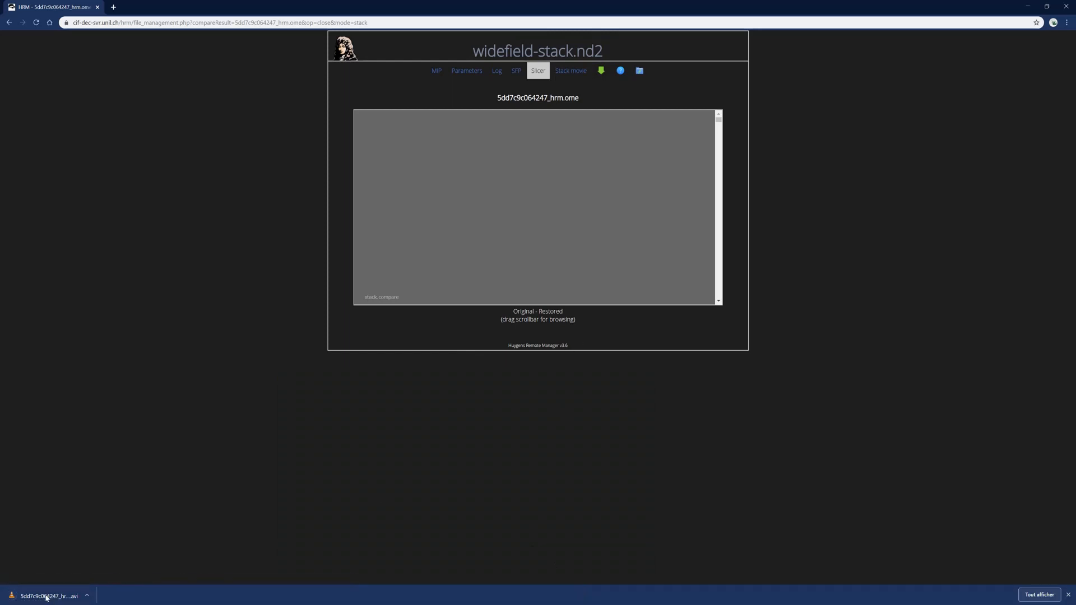
pyautogui.click(47, 597)
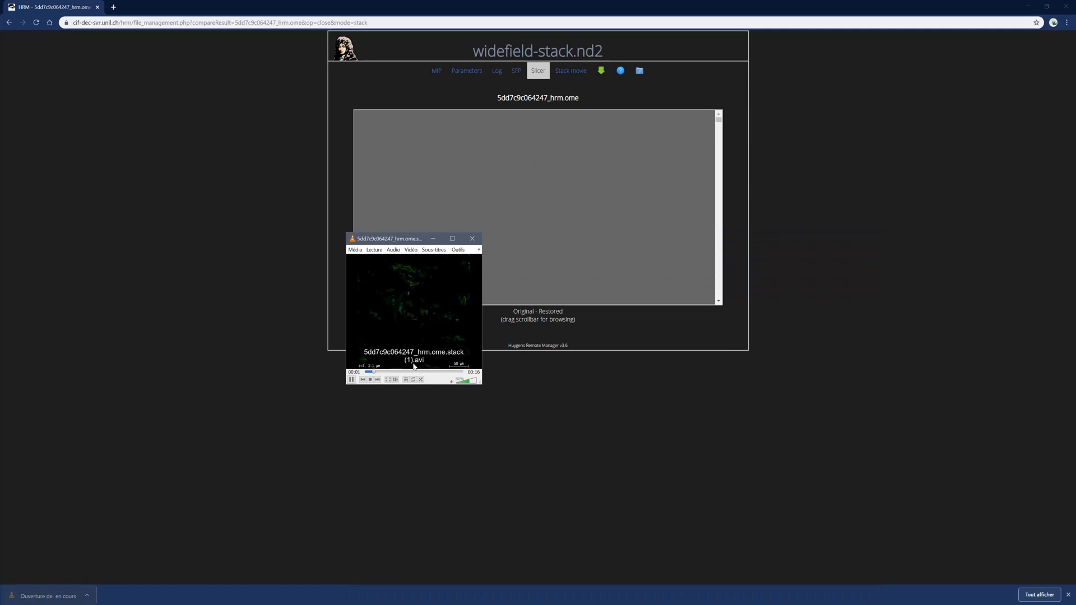
pyautogui.moveTo(481, 388); pyautogui.dragTo(643, 520)
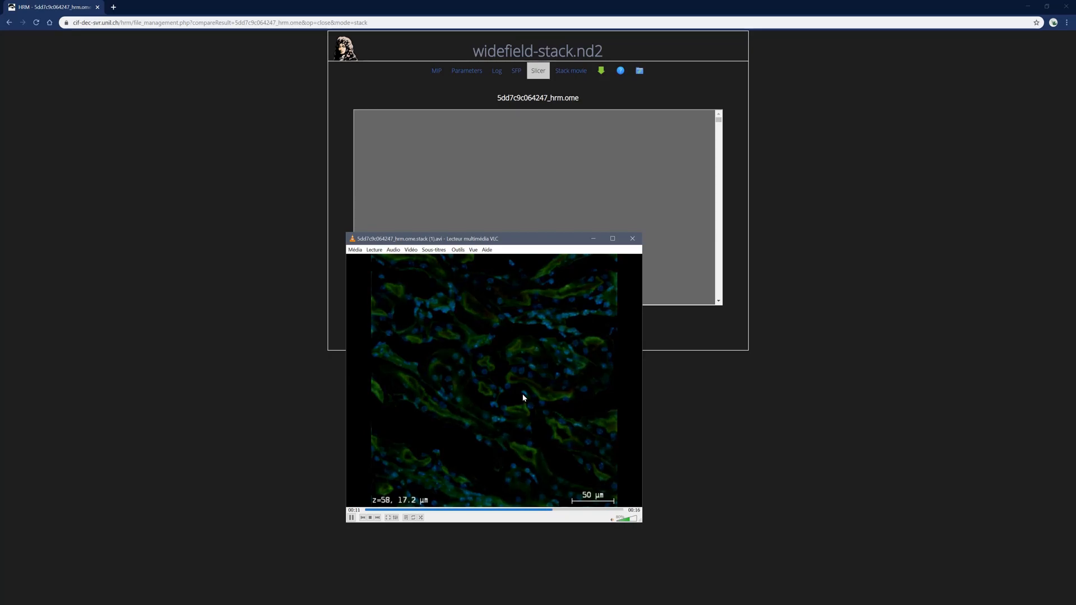
pyautogui.click(631, 240)
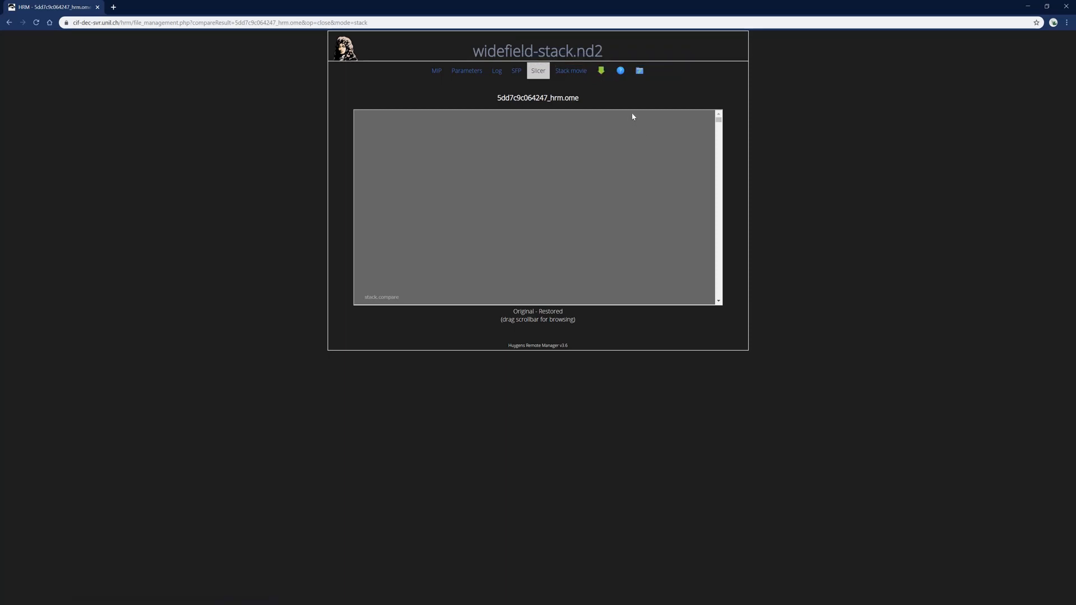
# Back on Results, pack the widefield-stack_5dd7c9c064247_hrm.ome file for download
pyautogui.click(640, 73)
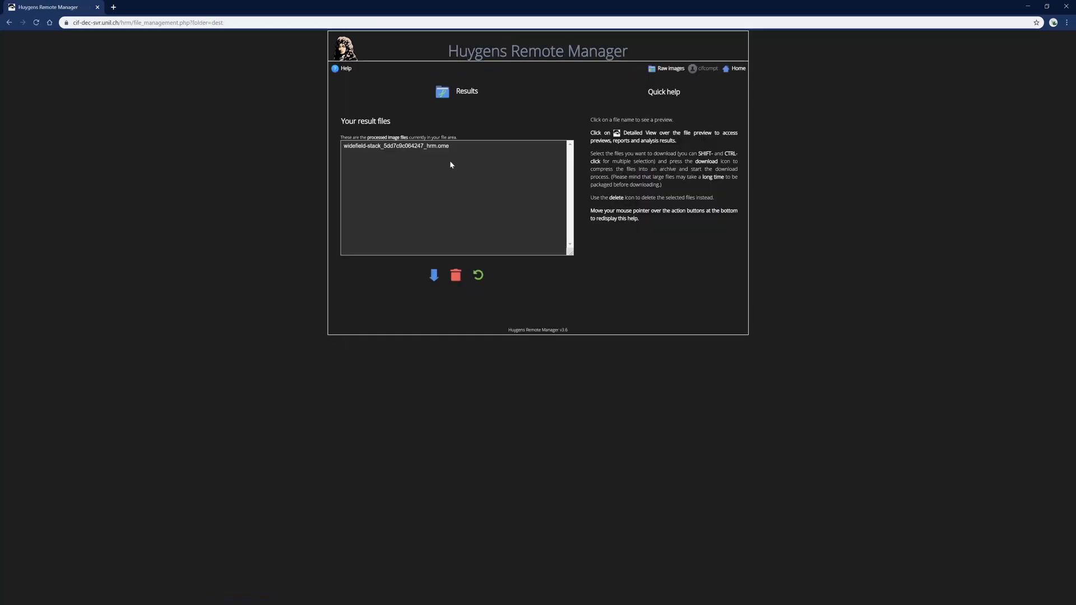
pyautogui.click(425, 147)
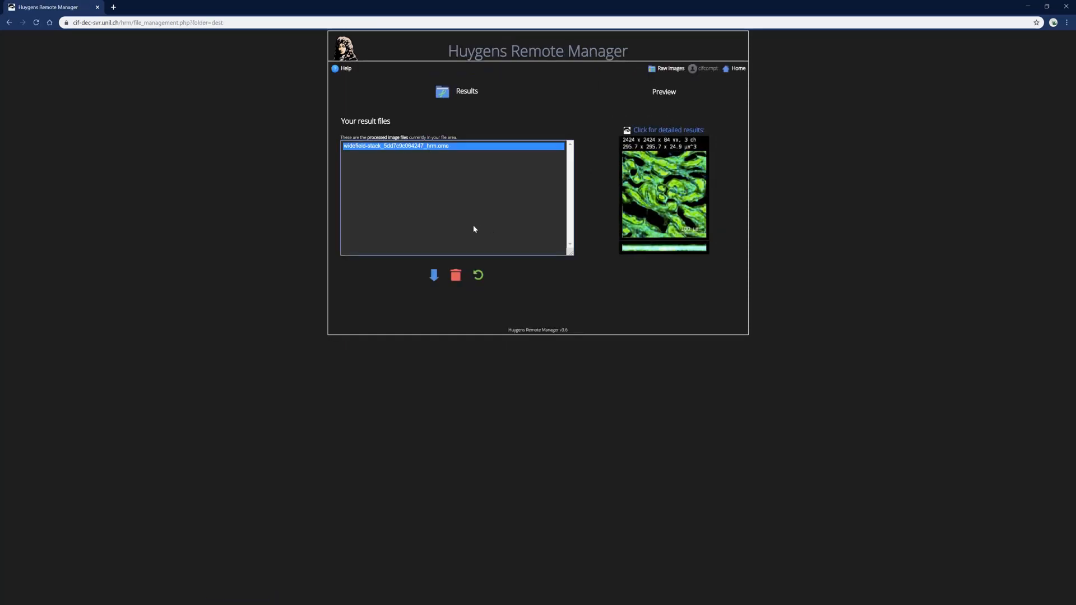
pyautogui.click(435, 276)
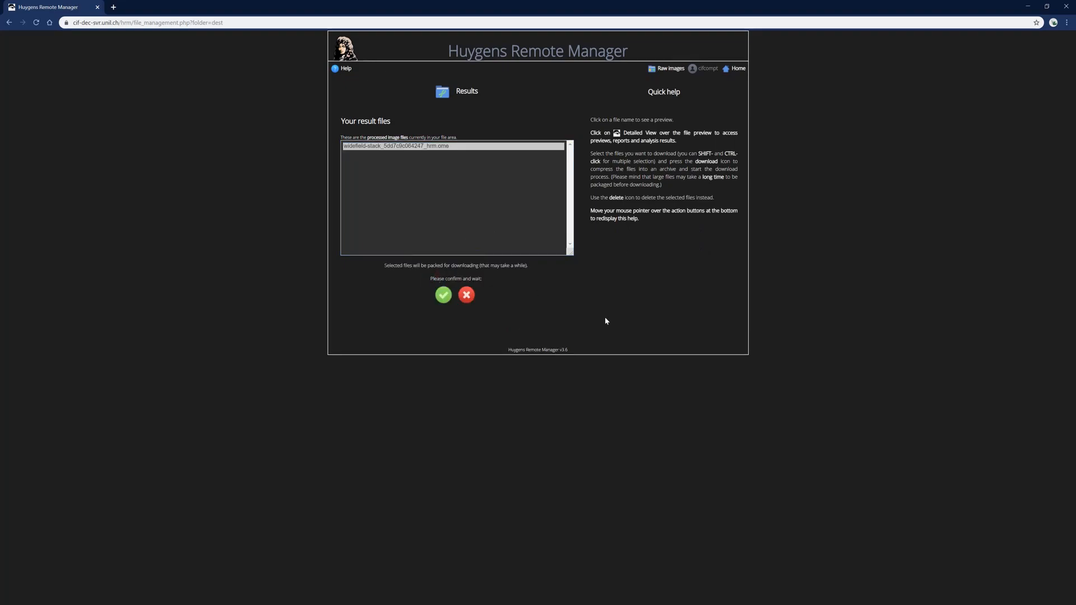
pyautogui.click(443, 294)
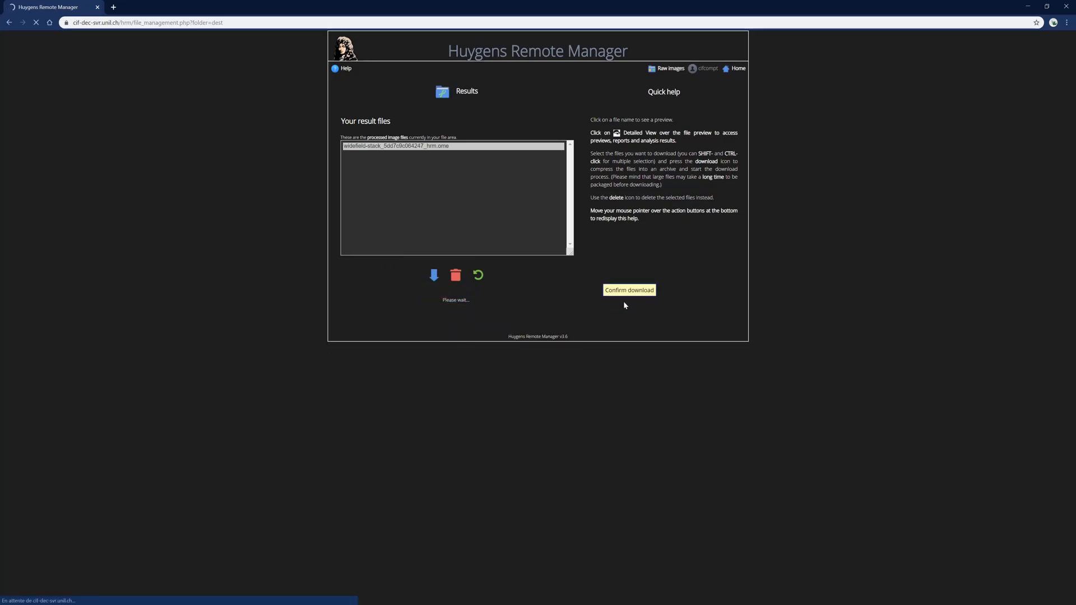